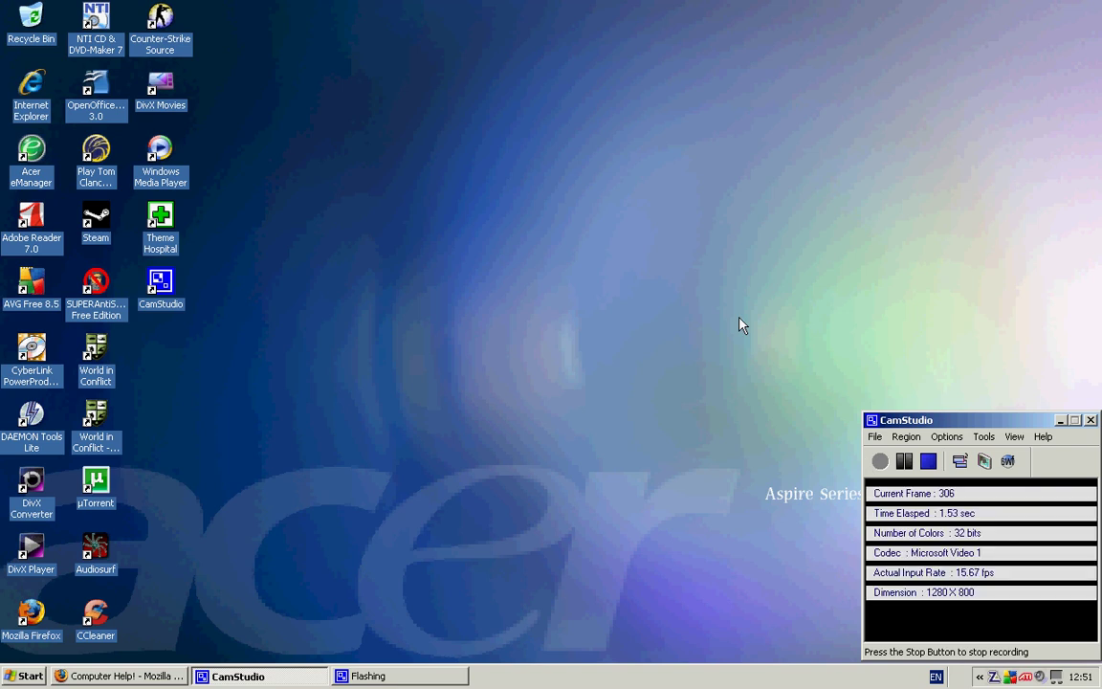
# - Click an empty spot on the idle Windows XP desktop
pyautogui.click(430, 413)
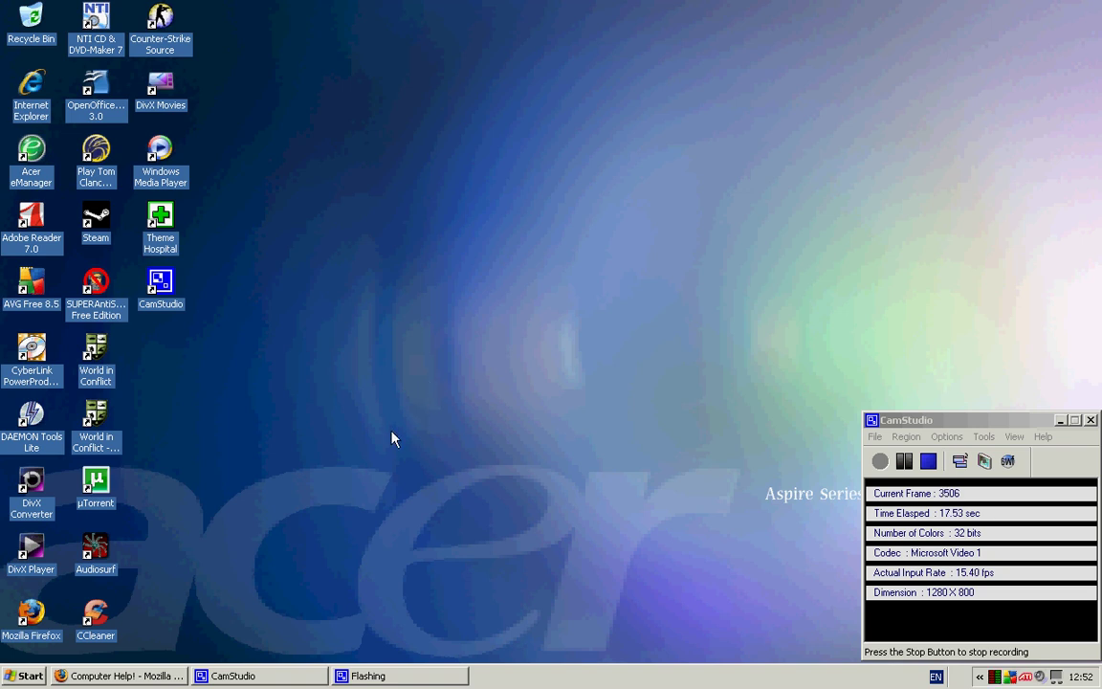
# - Open Control Panel, move it left, and open System Properties on the Hardware tab
pyautogui.click(35, 675)
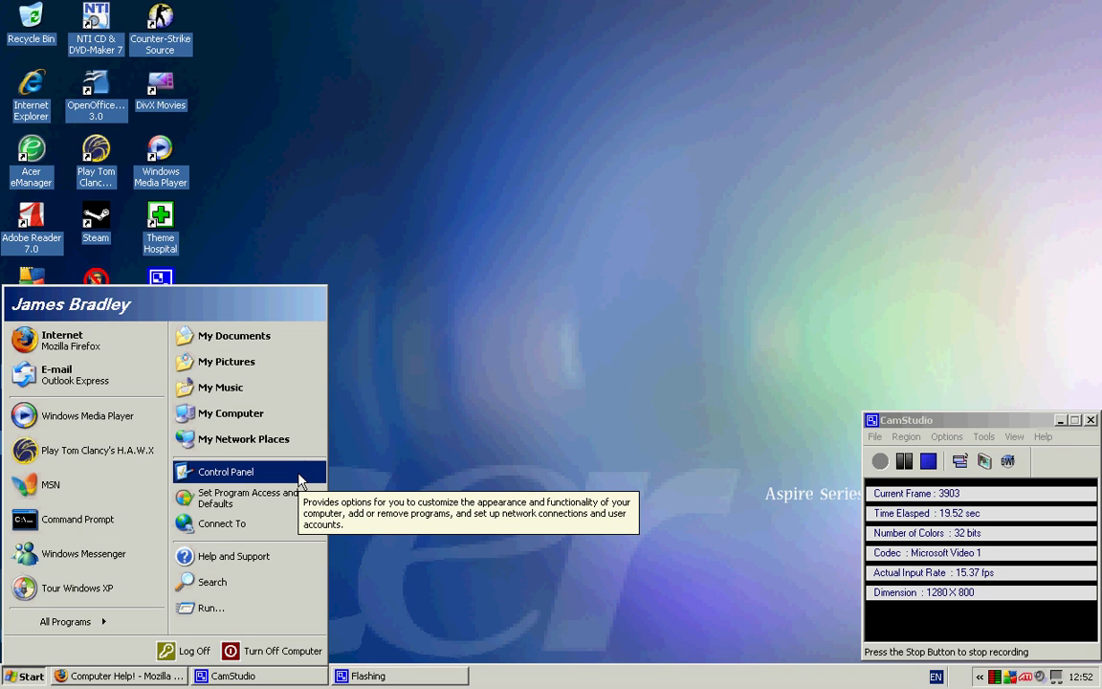
pyautogui.click(268, 424)
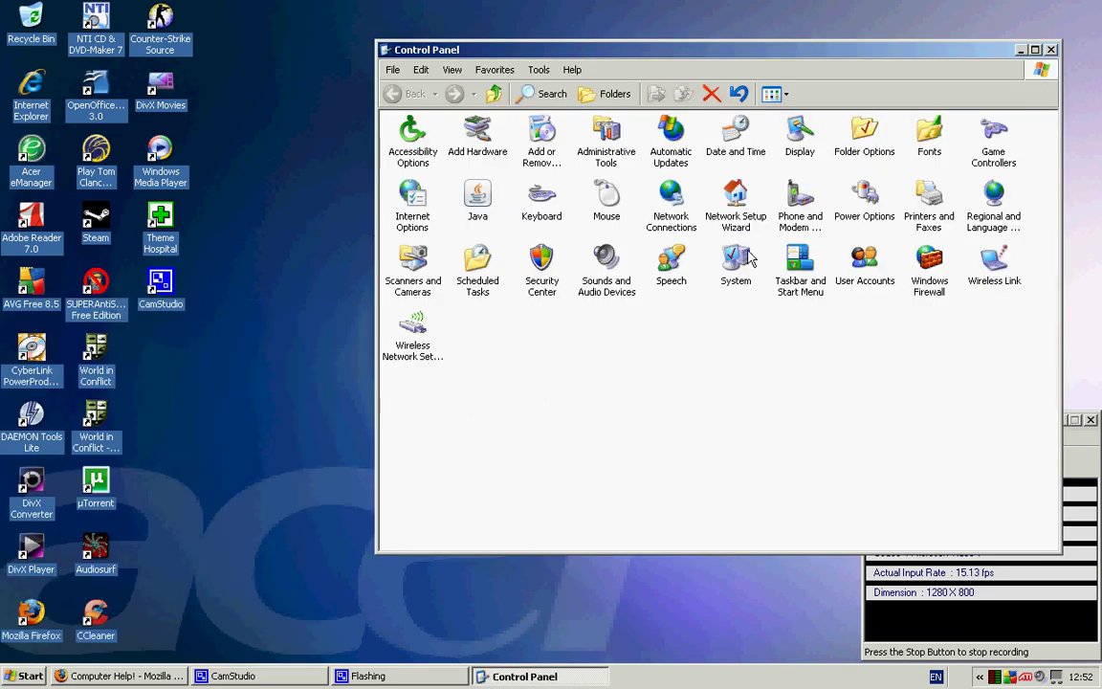
pyautogui.moveTo(748, 59); pyautogui.dragTo(566, 61)
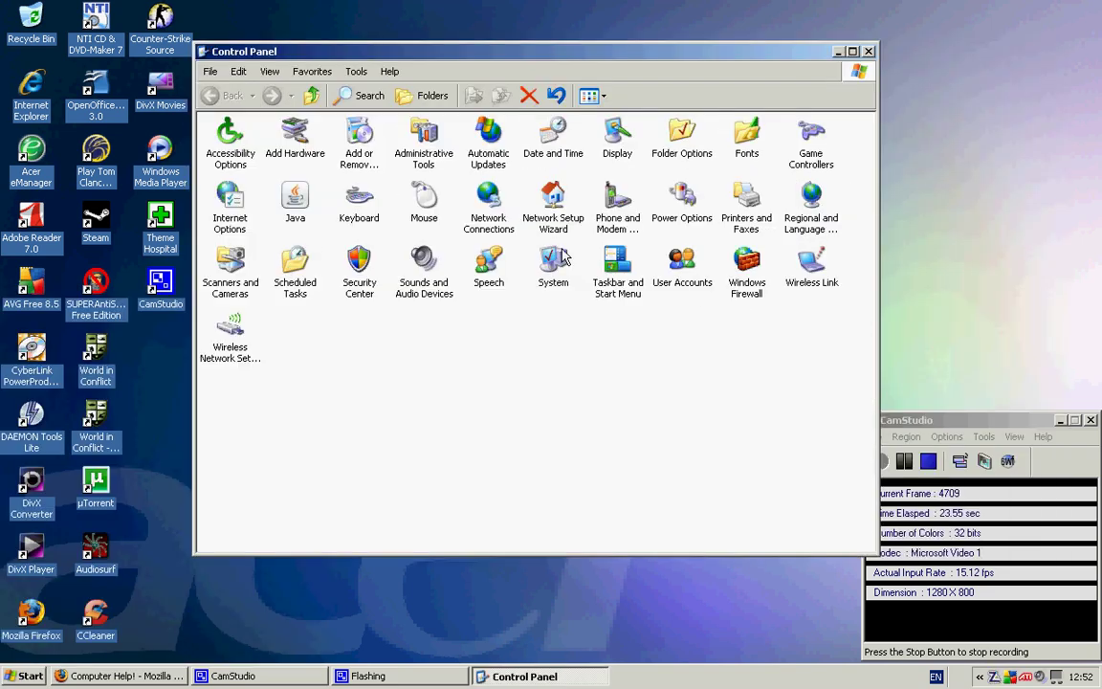
pyautogui.click(555, 258)
pyautogui.doubleClick(555, 260)
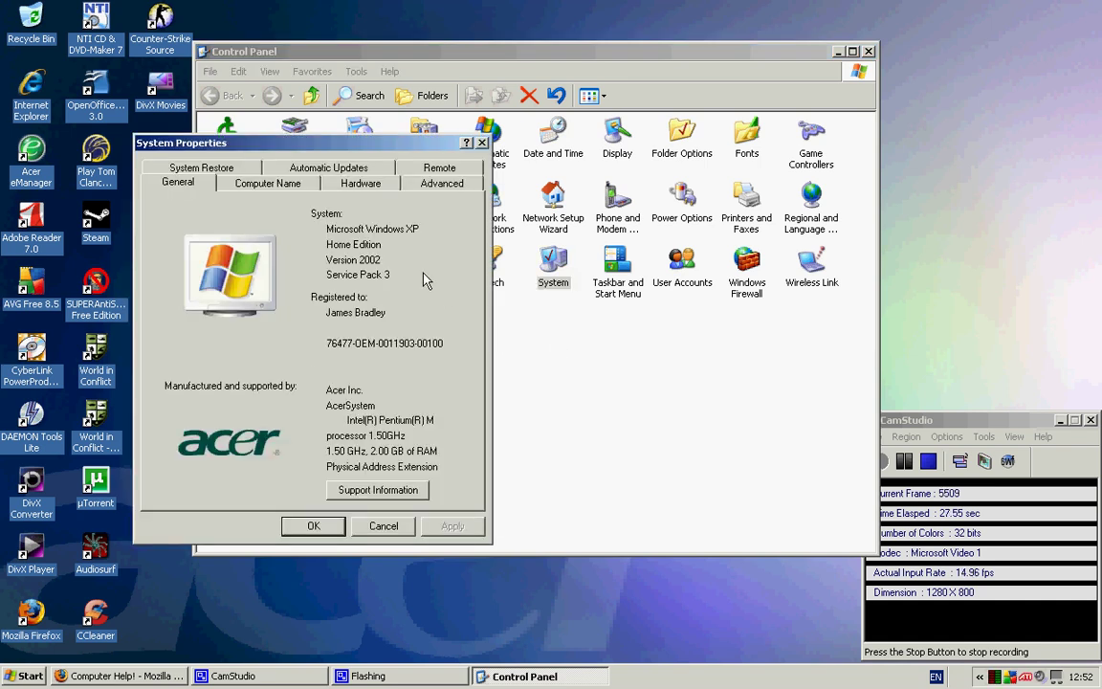
pyautogui.click(381, 187)
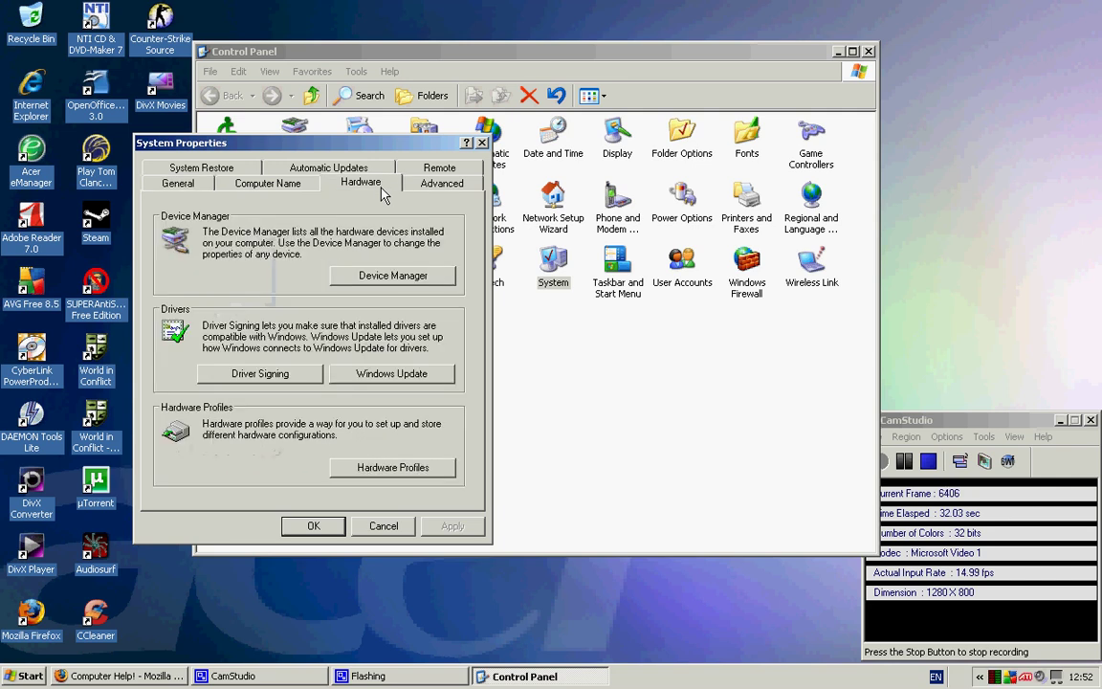
# - In Device Manager, collapse Network adapters and expand Disk drives to select IC25N060ATMR04-0
pyautogui.click(390, 278)
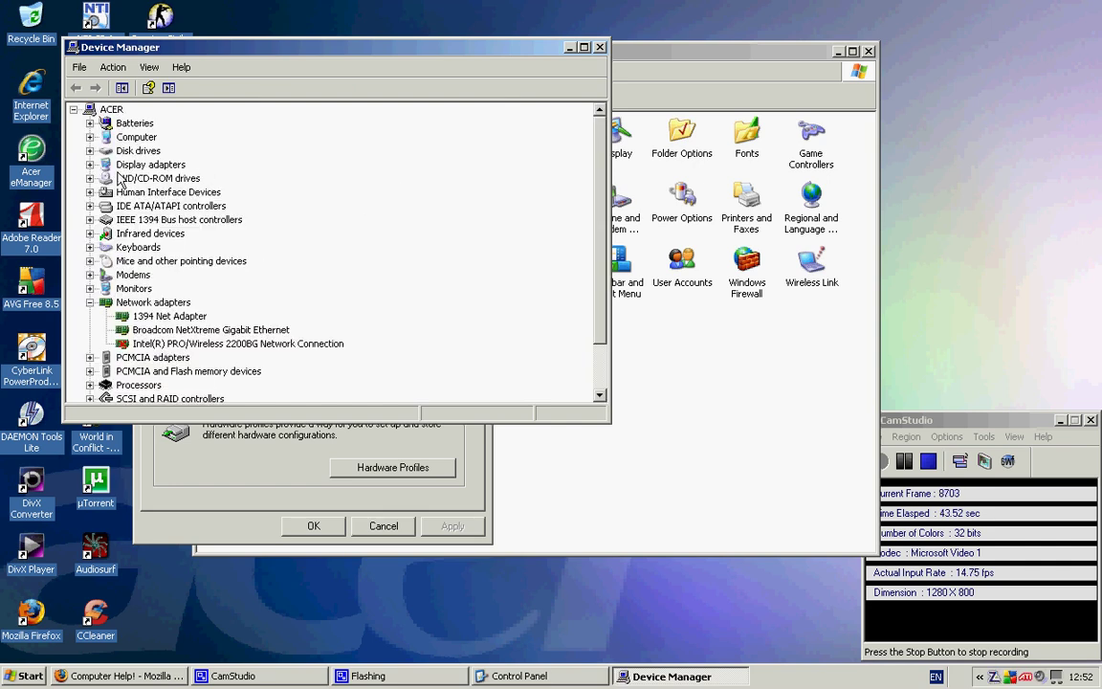
pyautogui.click(89, 302)
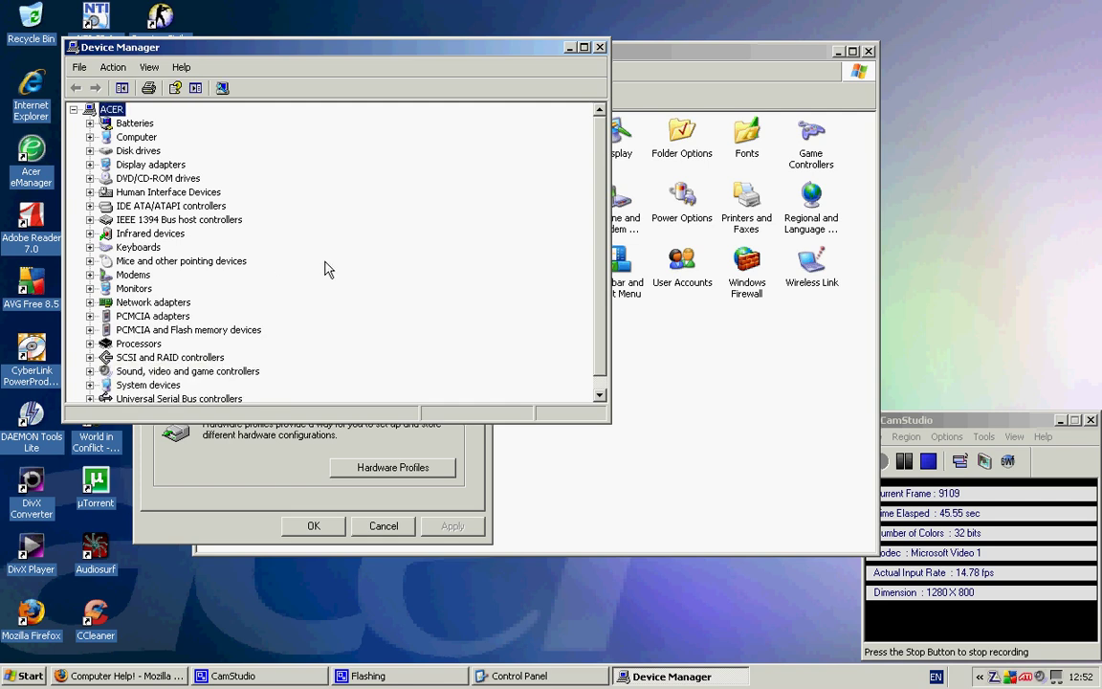
pyautogui.scroll(-1, 325, 268)
pyautogui.scroll(1, 402, 262)
pyautogui.doubleClick(142, 150)
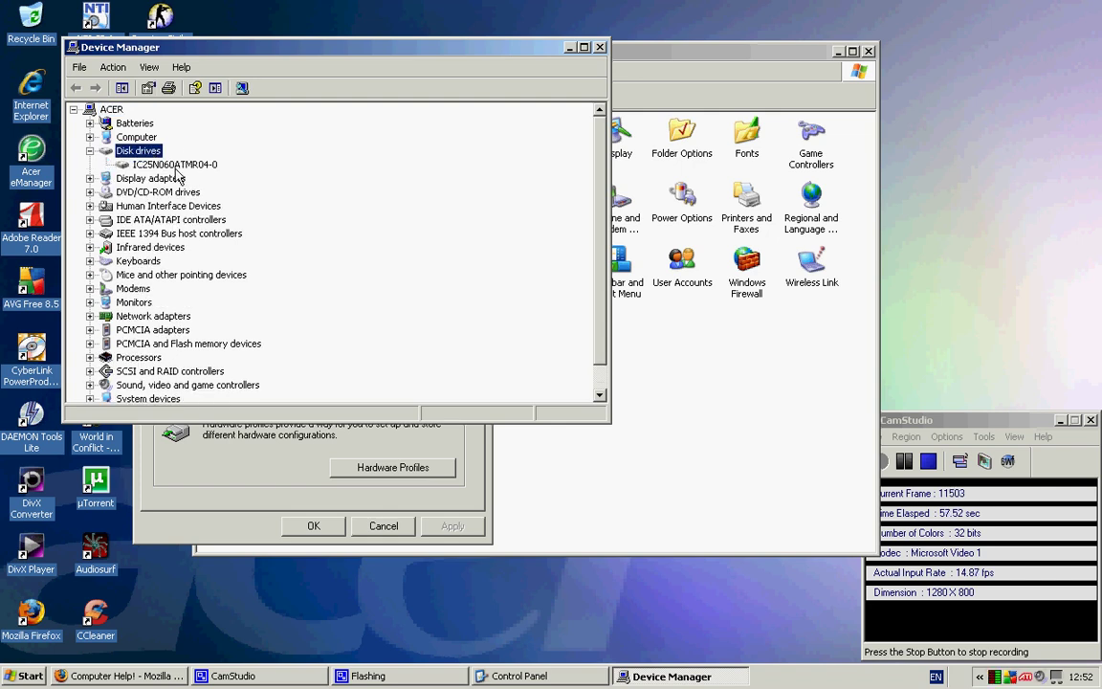
pyautogui.click(172, 167)
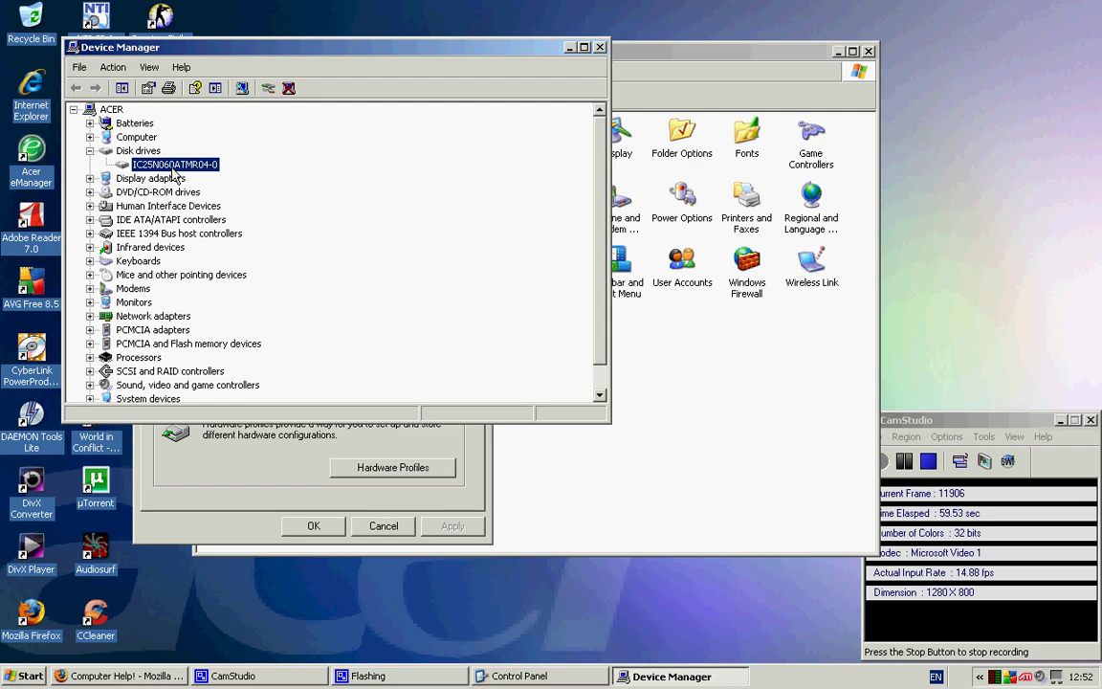
pyautogui.rightClick(175, 173)
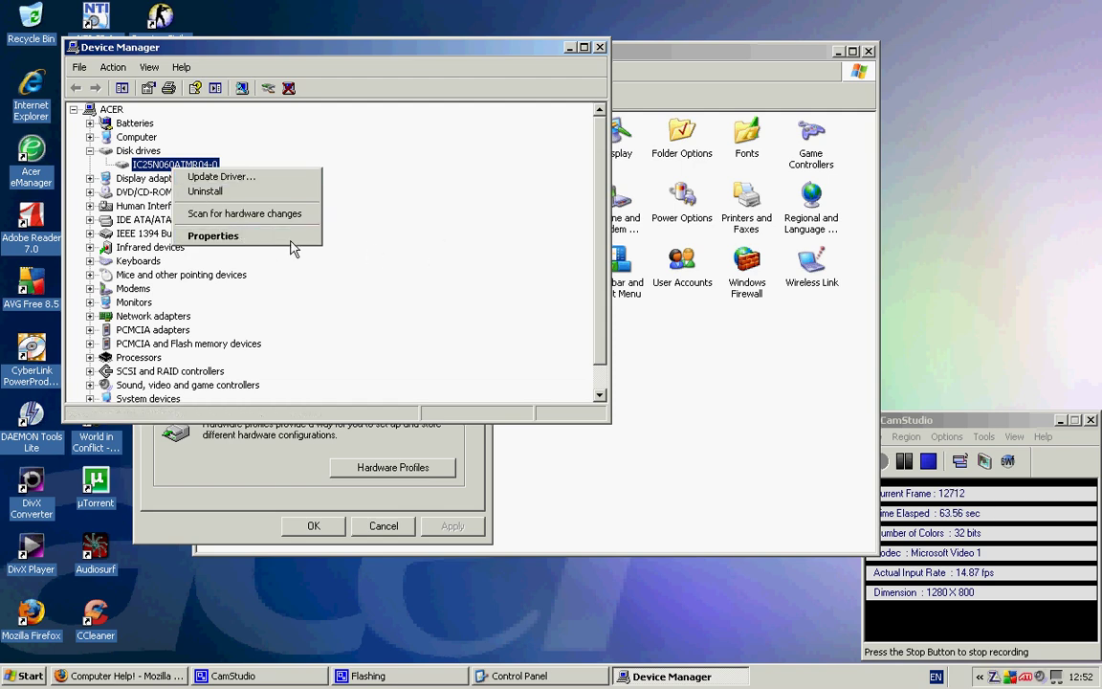
pyautogui.press('r')
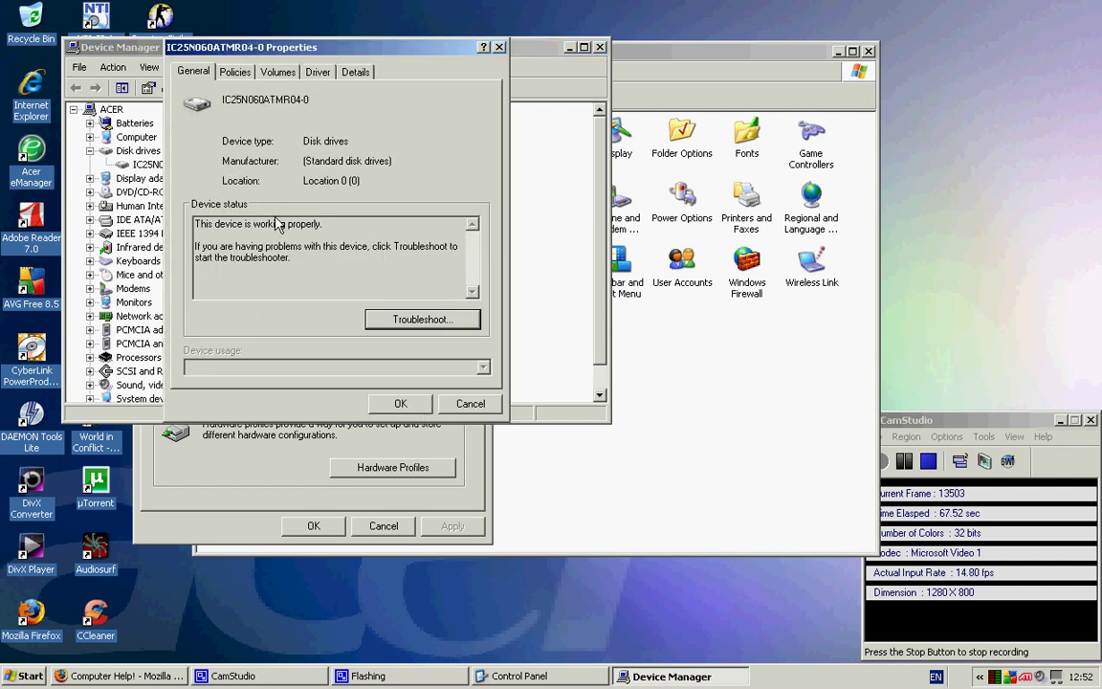
pyautogui.click(317, 71)
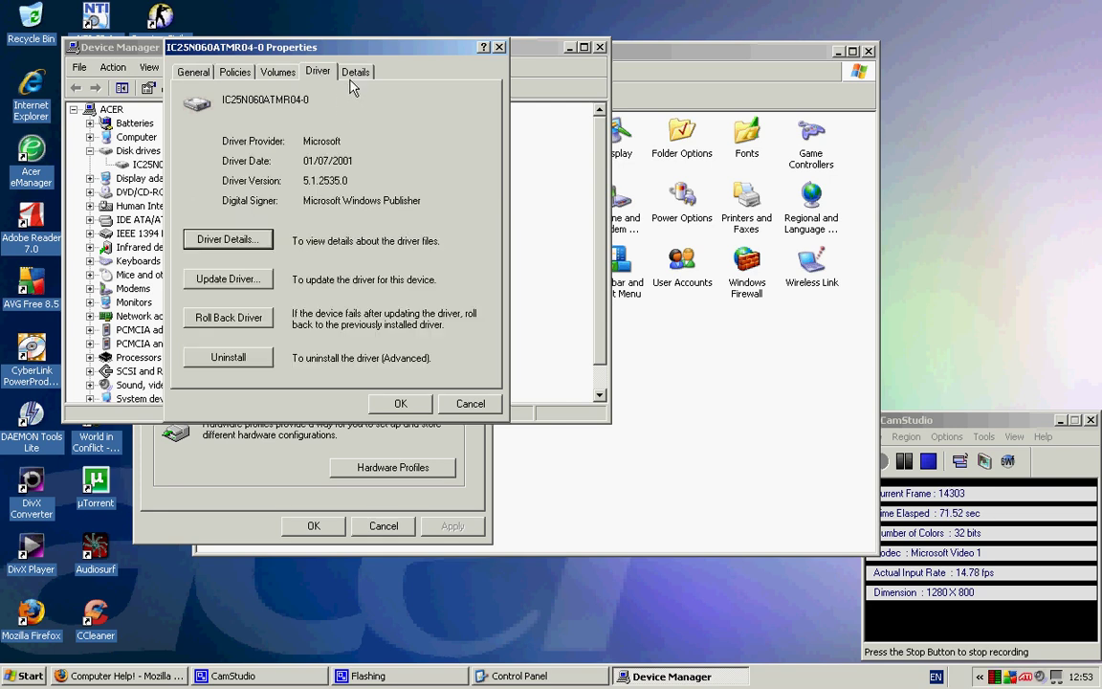
pyautogui.click(353, 75)
pyautogui.click(278, 72)
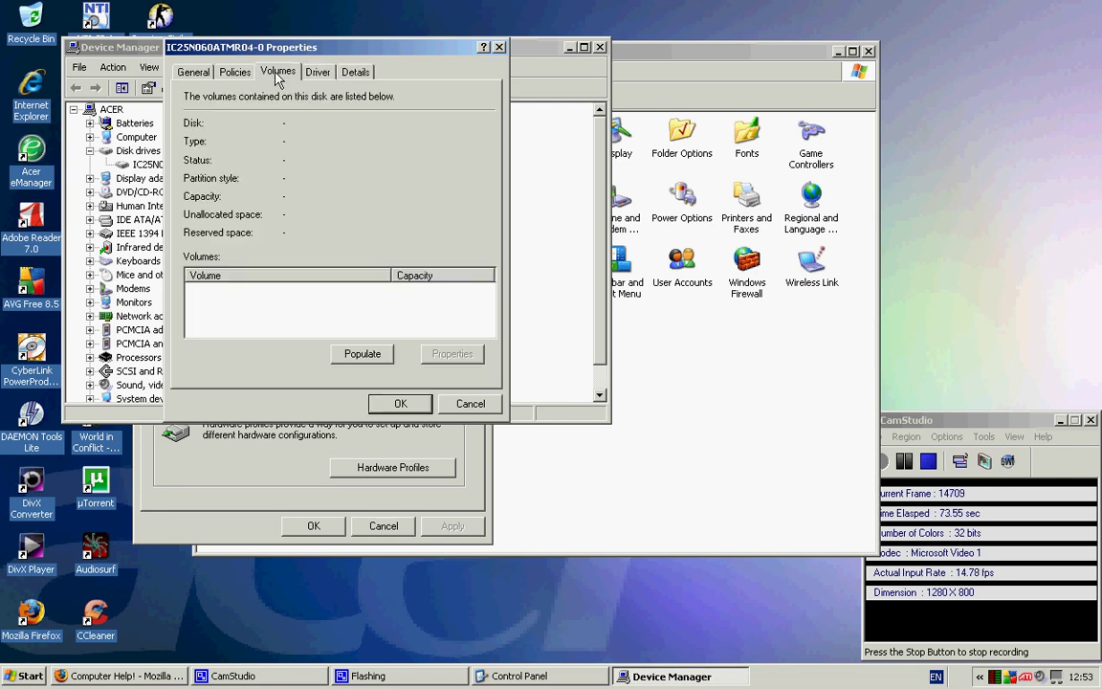
pyautogui.click(194, 72)
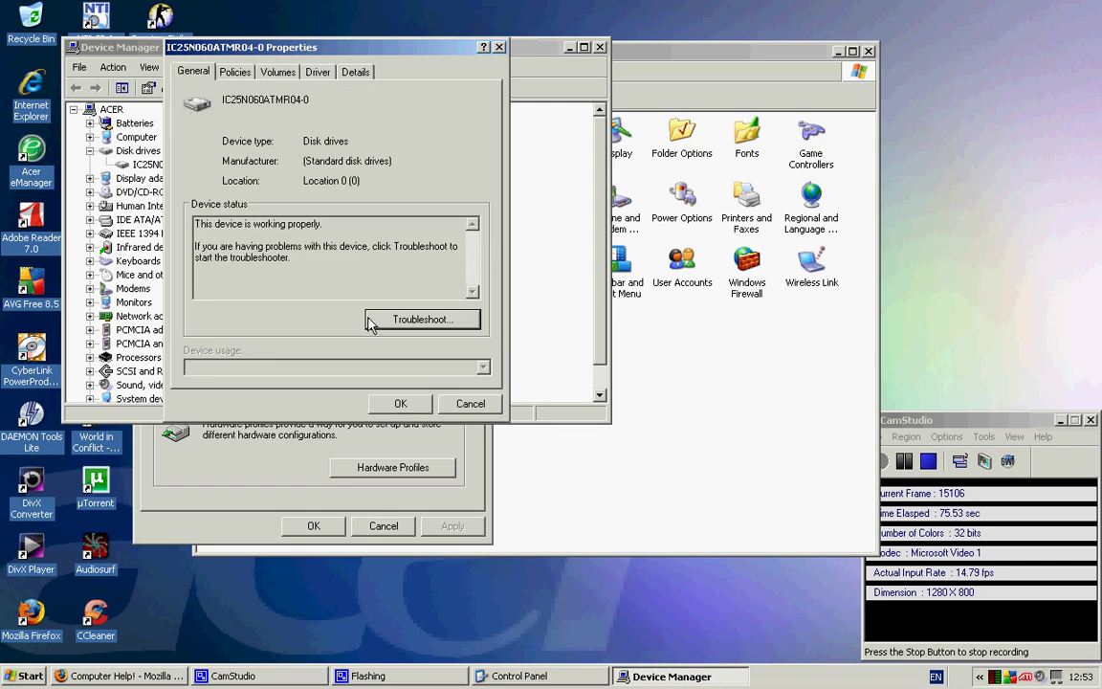
pyautogui.click(401, 403)
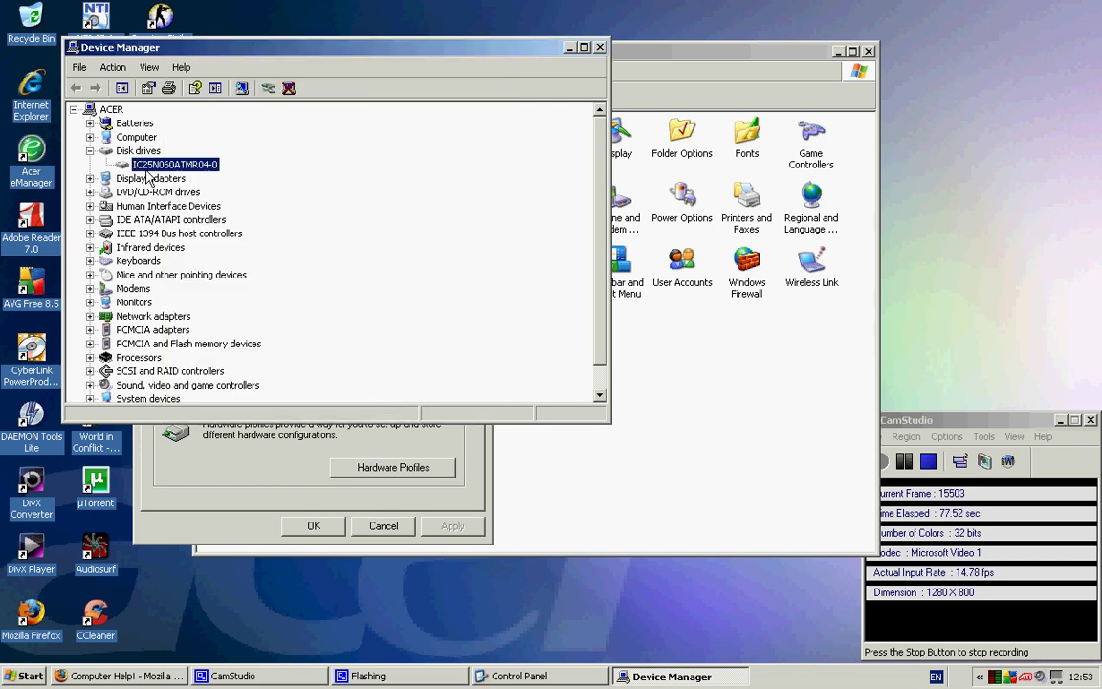
# - Collapse Disk drives, then briefly expand and collapse Processors to check the CPU
pyautogui.click(89, 150)
pyautogui.scroll(-1, 536, 277)
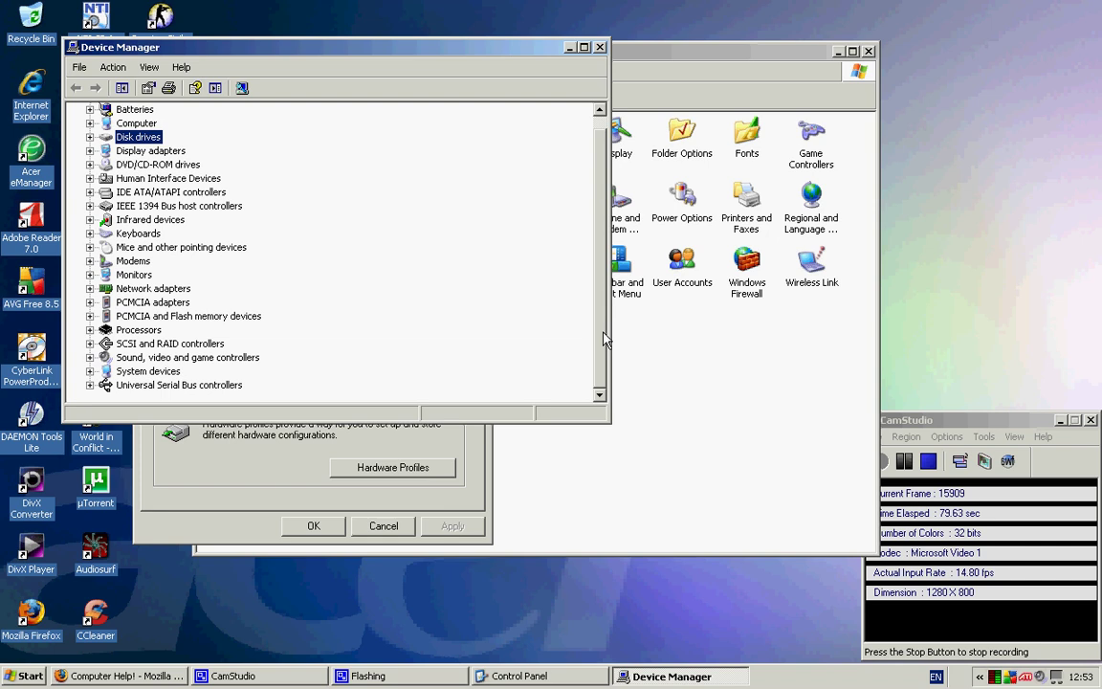
pyautogui.scroll(1, 564, 249)
pyautogui.scroll(-1, 590, 287)
pyautogui.doubleClick(138, 329)
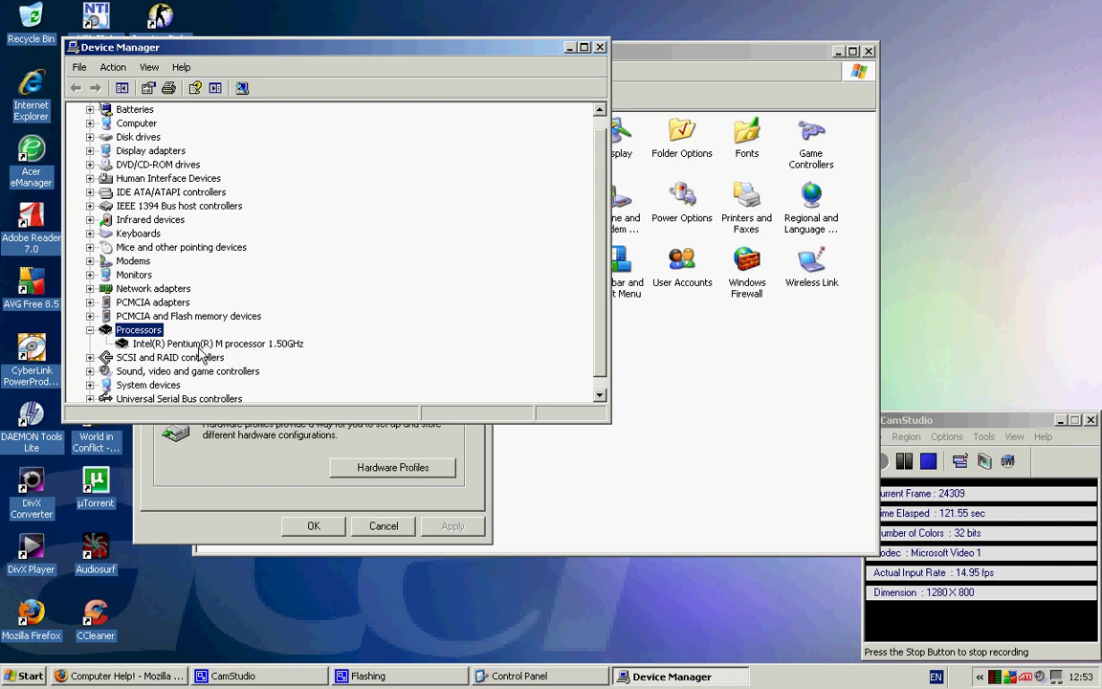
pyautogui.click(89, 329)
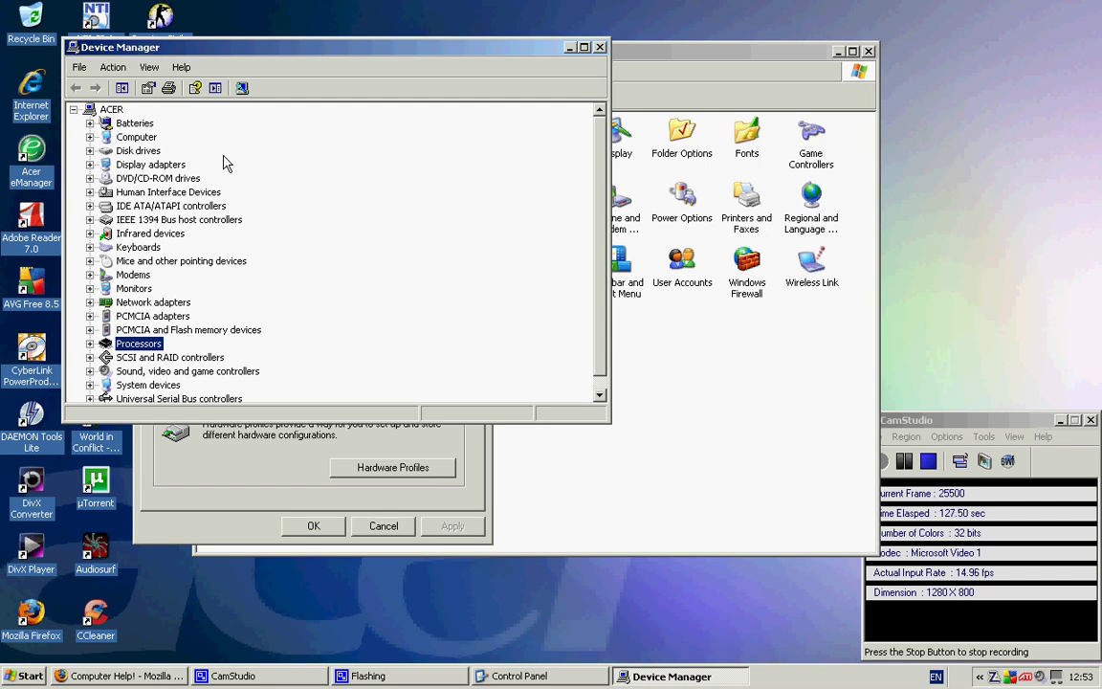
# - Expand Display adapters and select the ATI MOBILITY RADEON X700
pyautogui.click(176, 166)
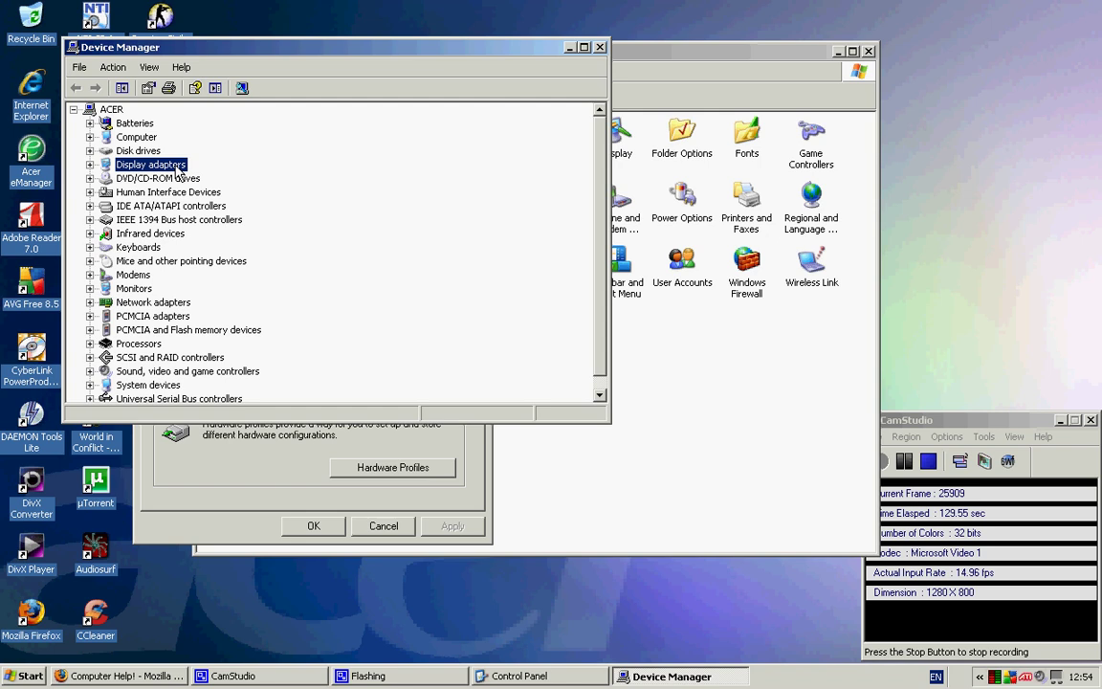
pyautogui.doubleClick(176, 166)
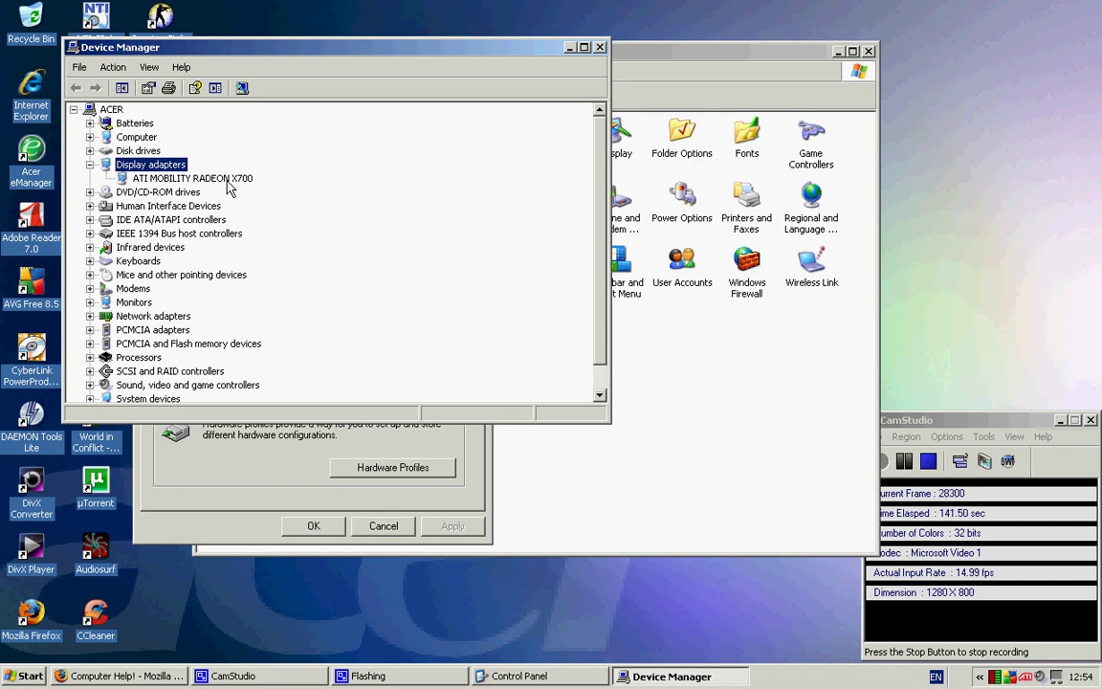
pyautogui.click(226, 180)
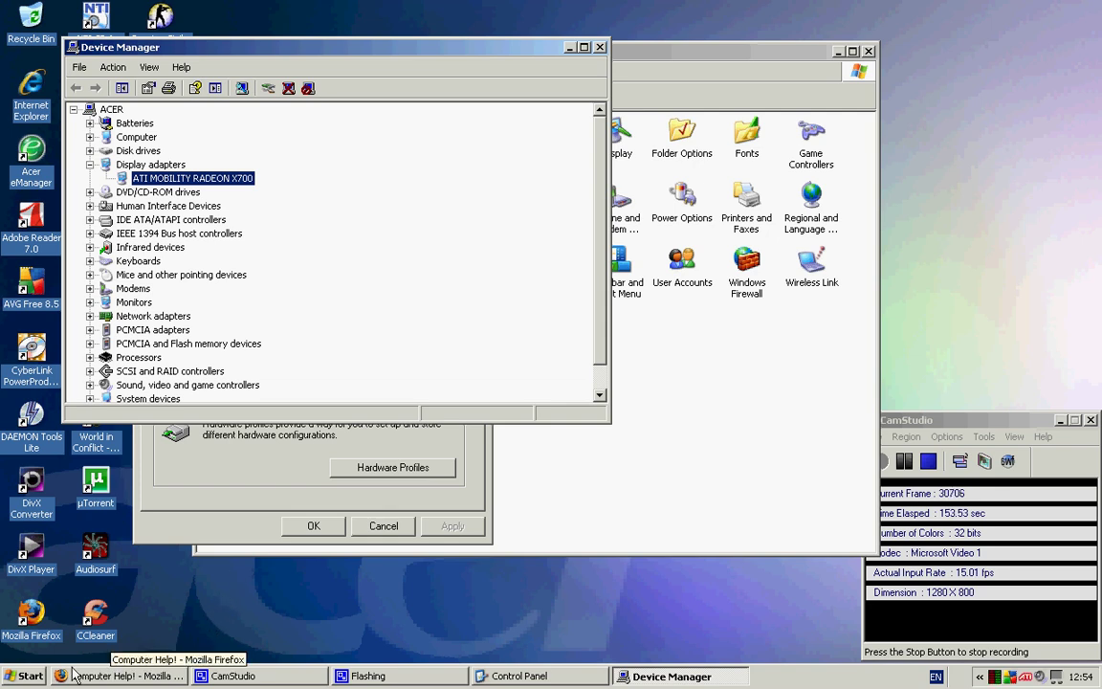
# - Launch Mozilla Firefox from All Programs and focus the Google search box
pyautogui.press('super')
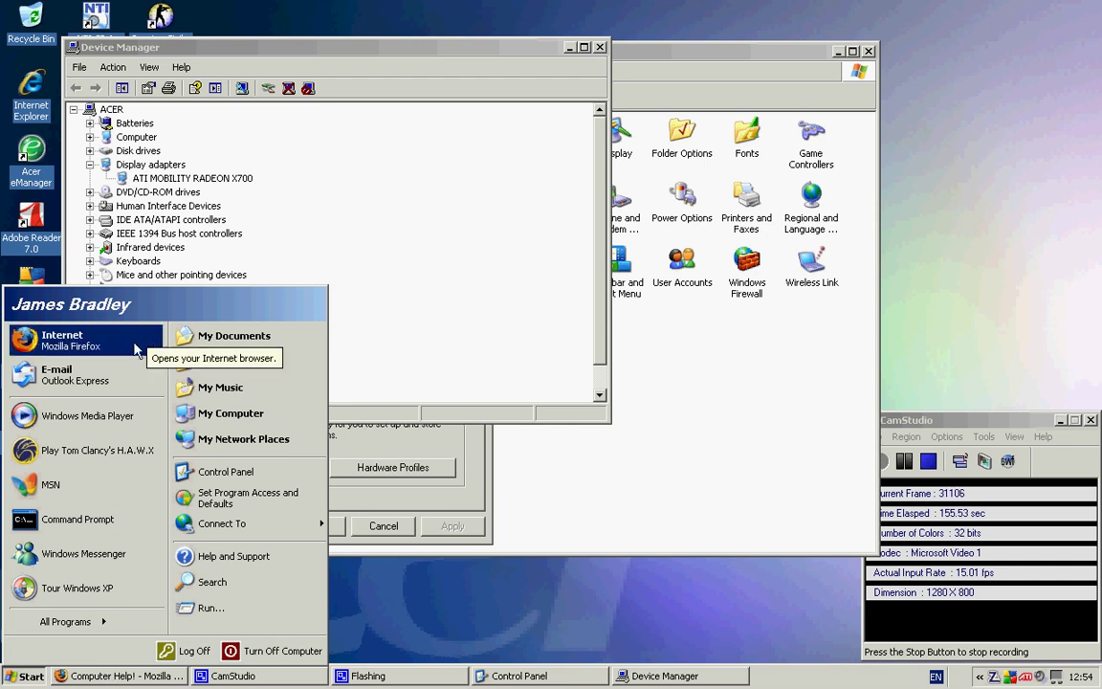
pyautogui.press('Escape')
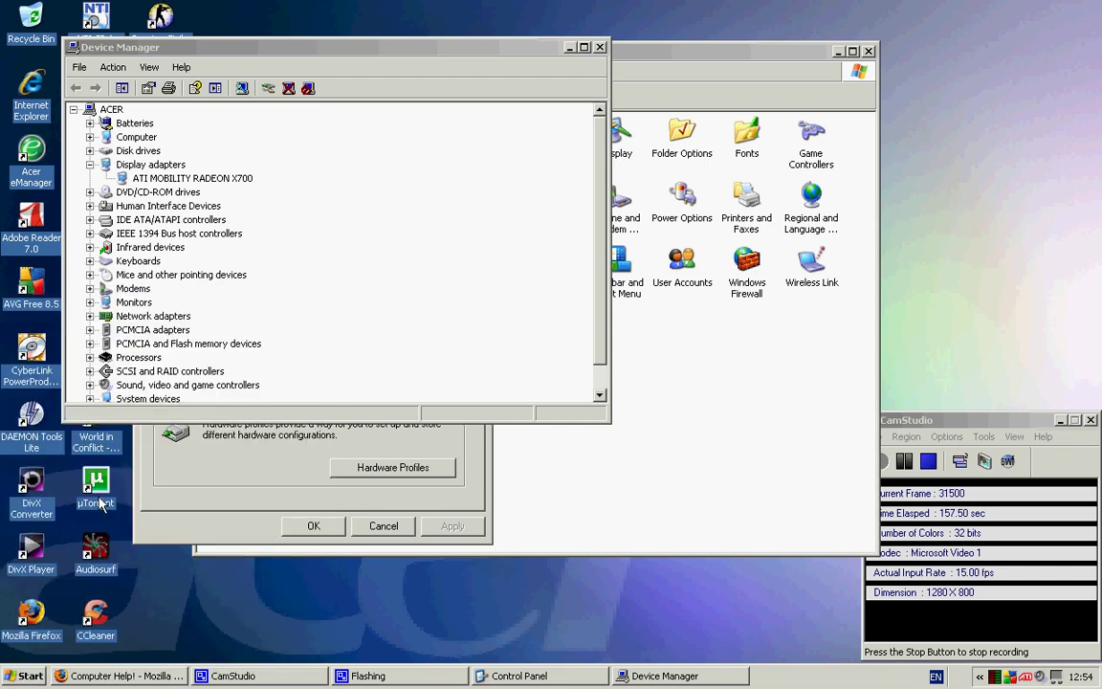
pyautogui.press('super')
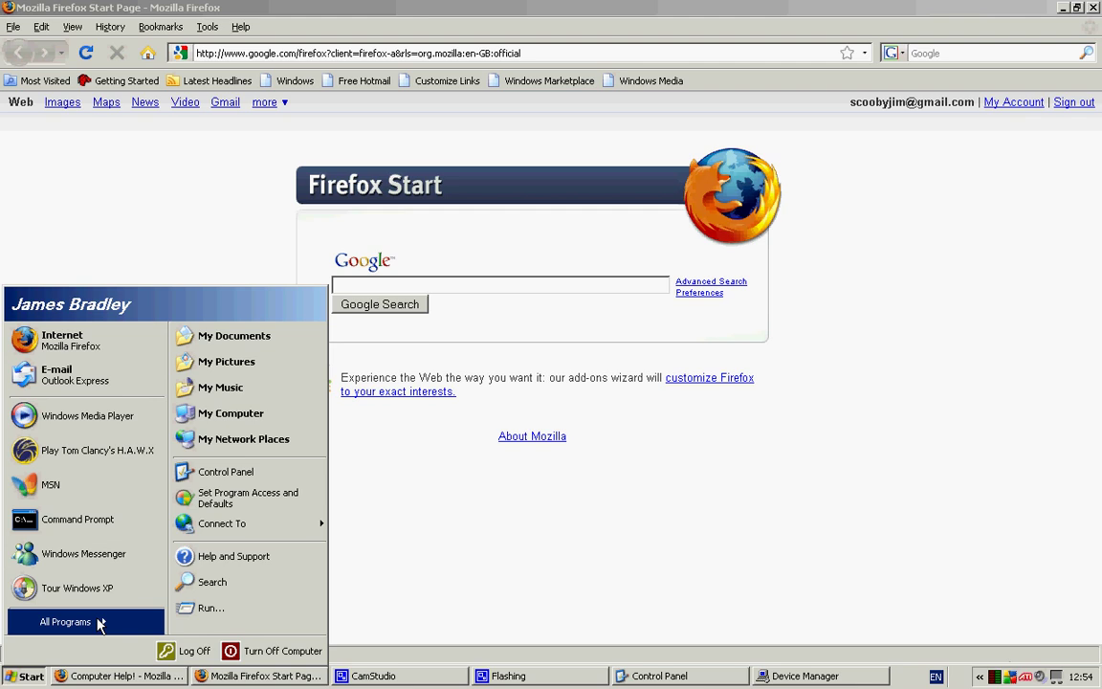
pyautogui.click(99, 622)
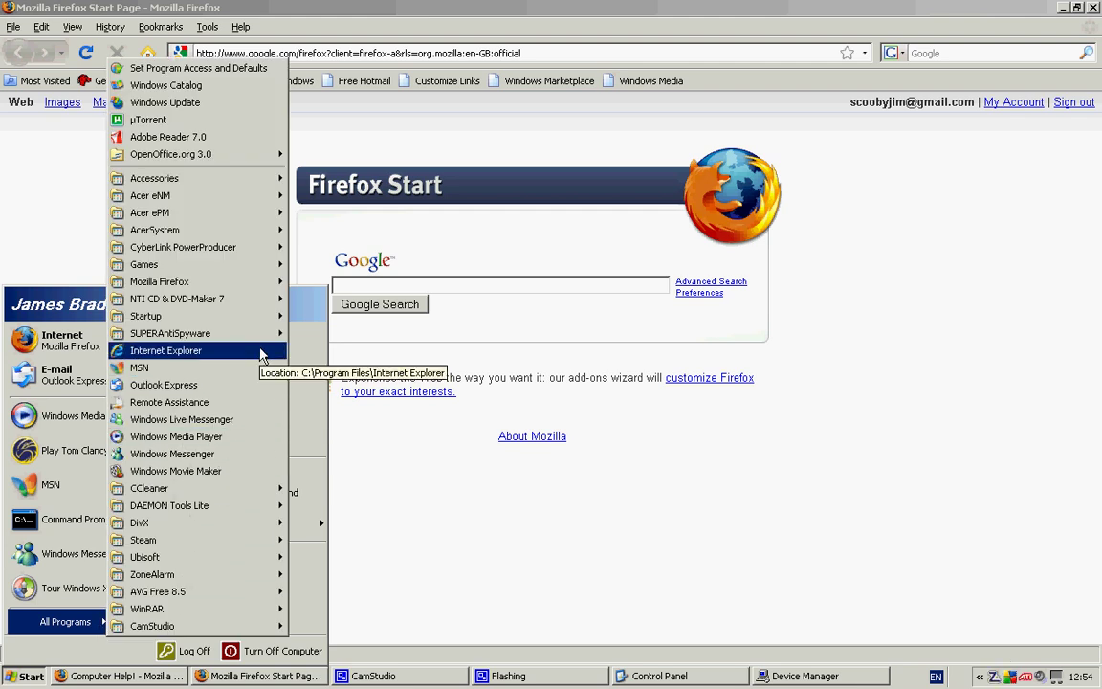
pyautogui.click(499, 270)
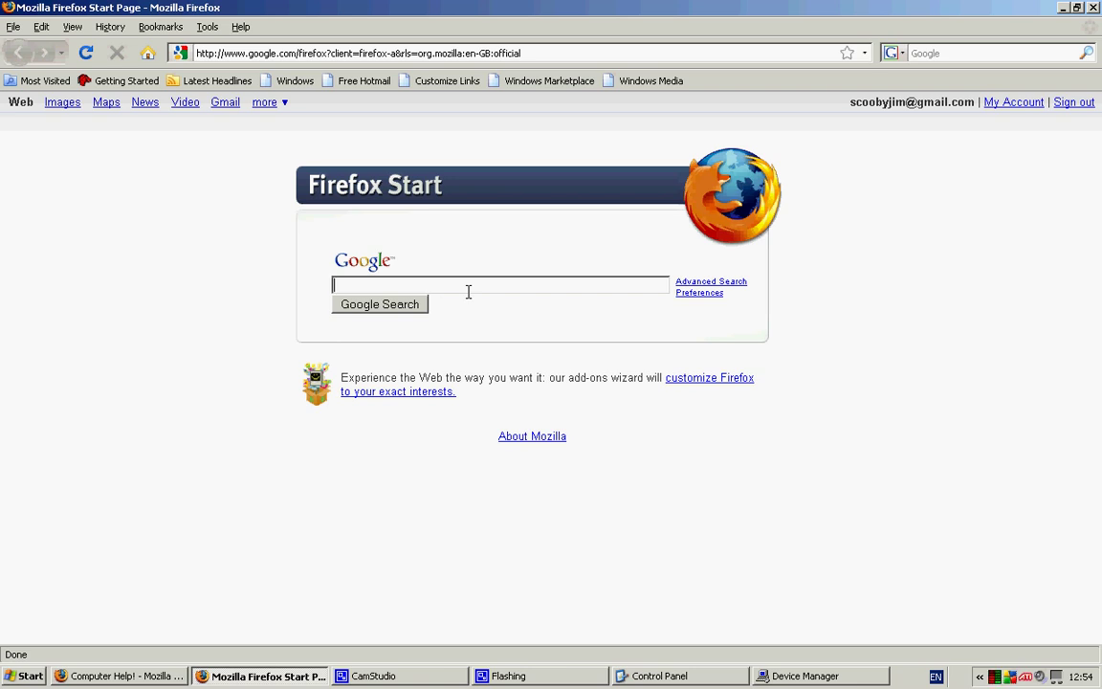
# - Search Google for 'Ati Radeon 2900XT', then refine to 'Ati Radeon 2900XT driver'
pyautogui.write('A')
pyautogui.write('ti Radeo')
pyautogui.write('n 2900')
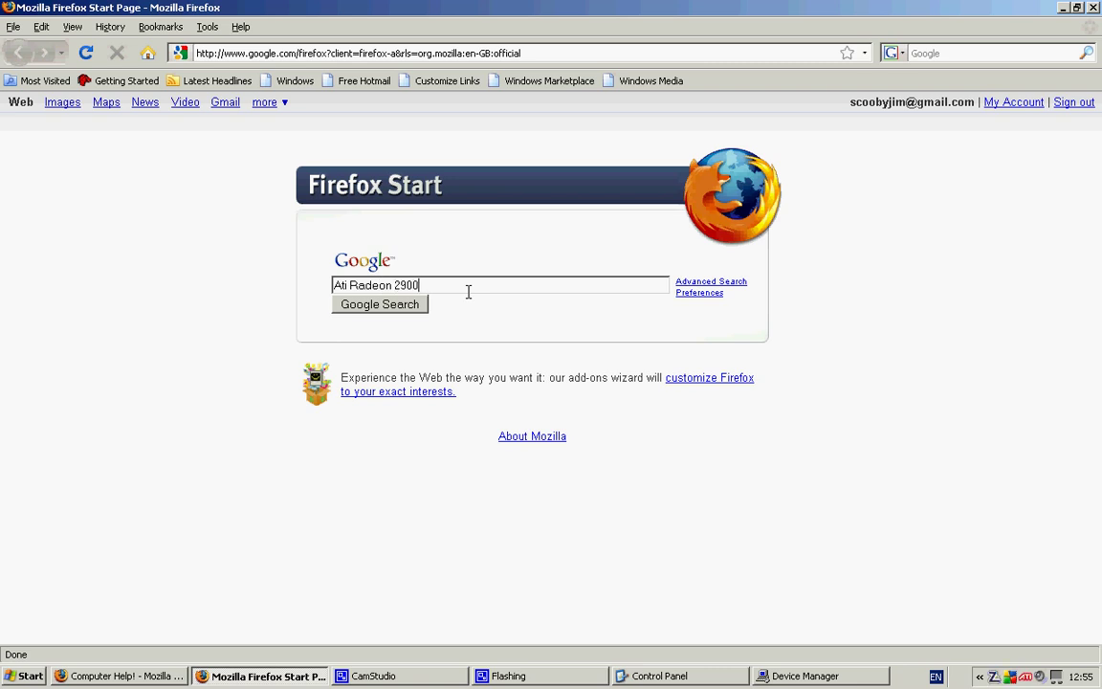
pyautogui.write('XT')
pyautogui.press('Return')
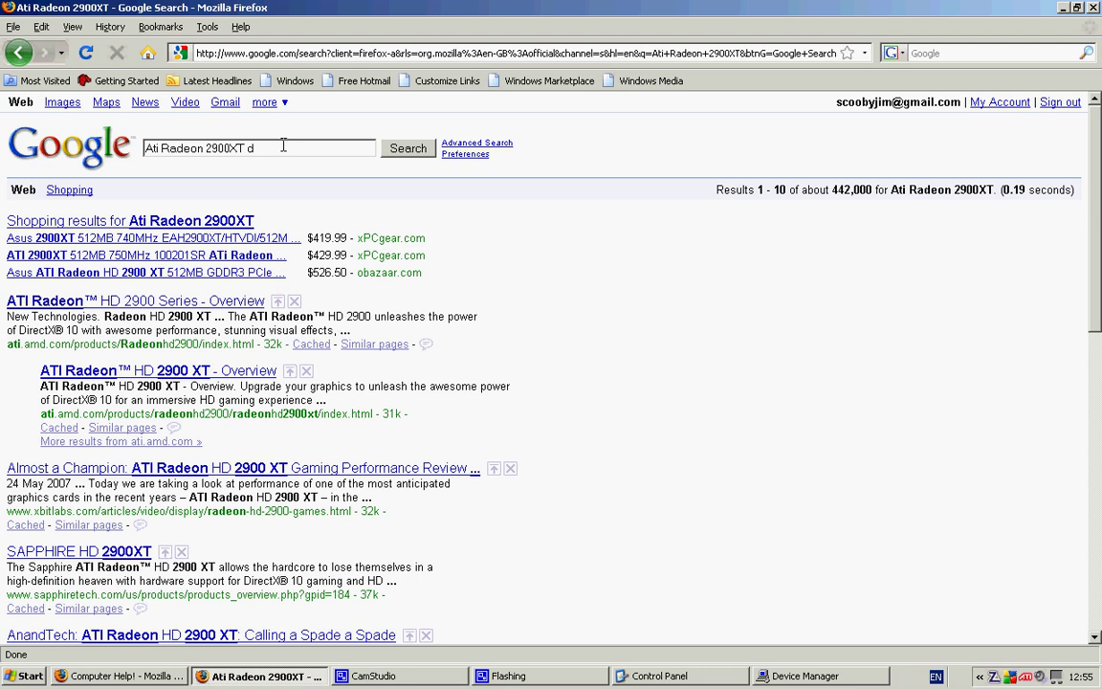
pyautogui.write('river')
pyautogui.press('Return')
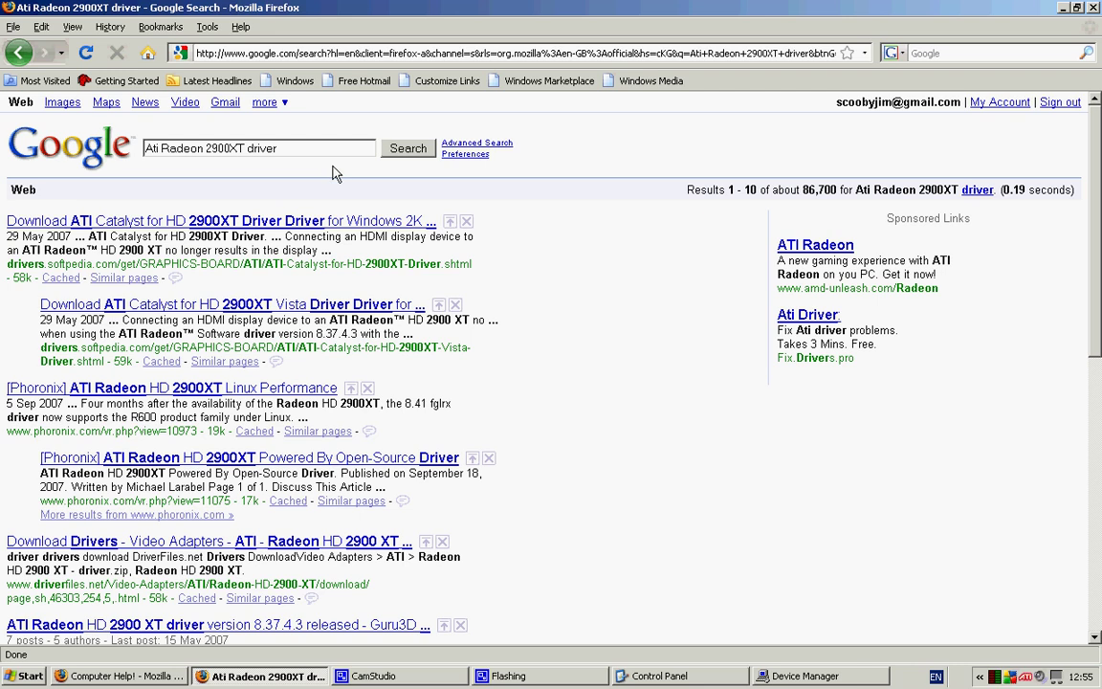
# - Scroll through the driver results, then narrow the query to 'Ati driver'
pyautogui.scroll(-1, 335, 172)
pyautogui.scroll(-1, 334, 172)
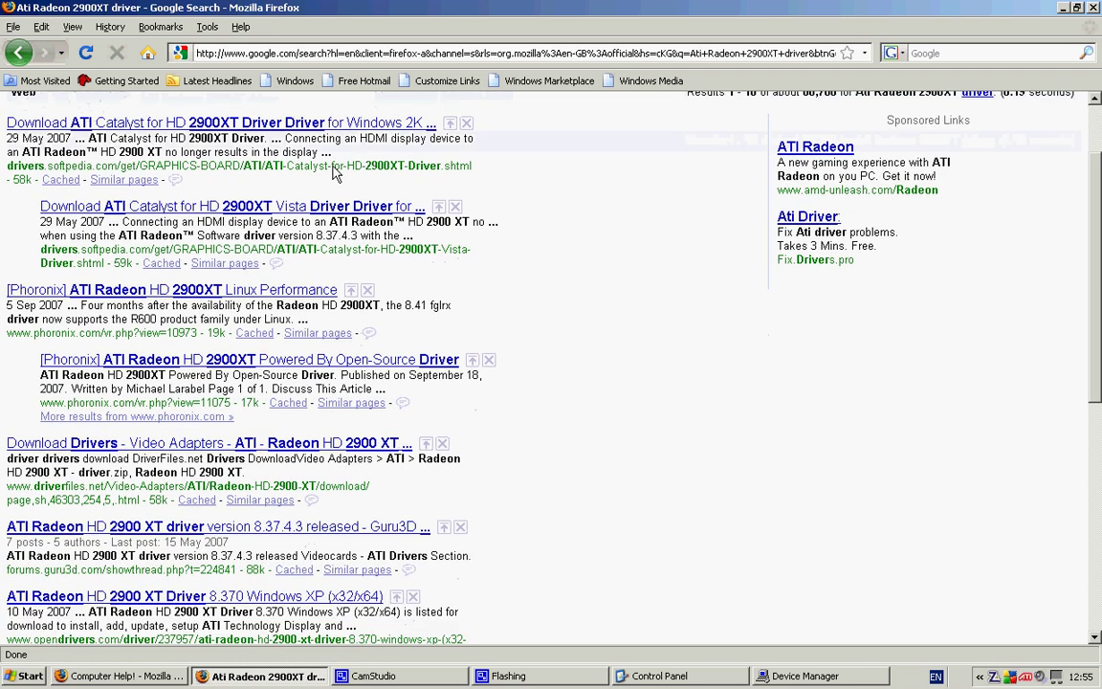
pyautogui.scroll(-1, 335, 172)
pyautogui.scroll(-2, 335, 172)
pyautogui.scroll(3, 335, 172)
pyautogui.scroll(-3, 335, 172)
pyautogui.scroll(-2, 335, 172)
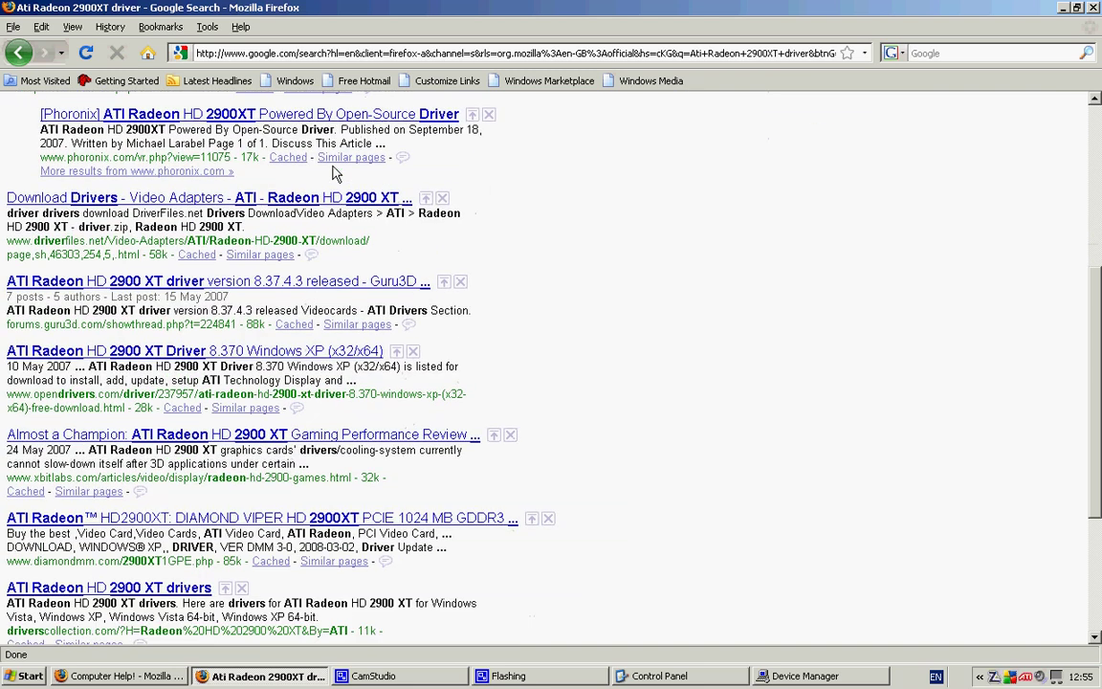
pyautogui.scroll(-1, 335, 172)
pyautogui.scroll(7, 335, 173)
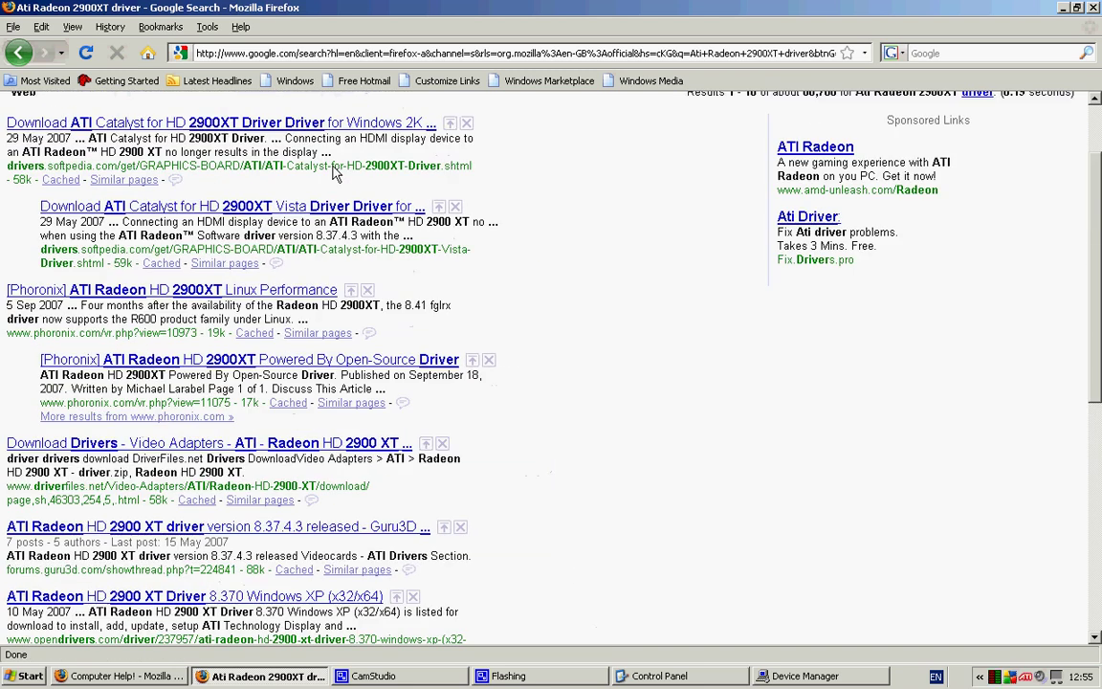
pyautogui.scroll(1, 335, 172)
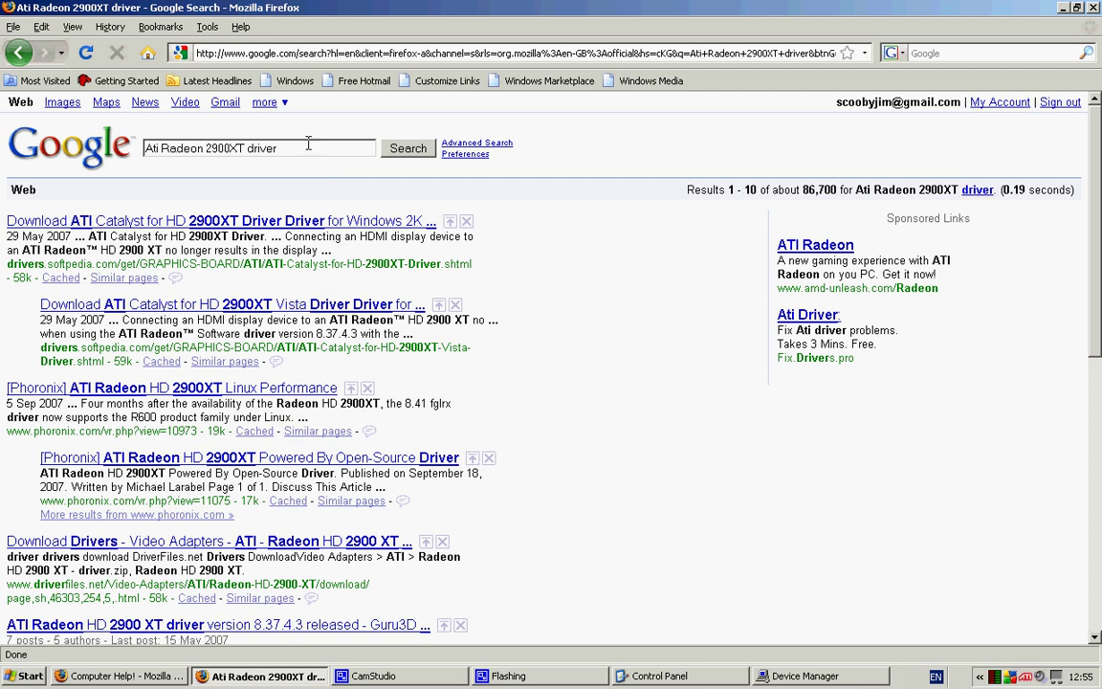
pyautogui.moveTo(306, 143); pyautogui.dragTo(163, 143)
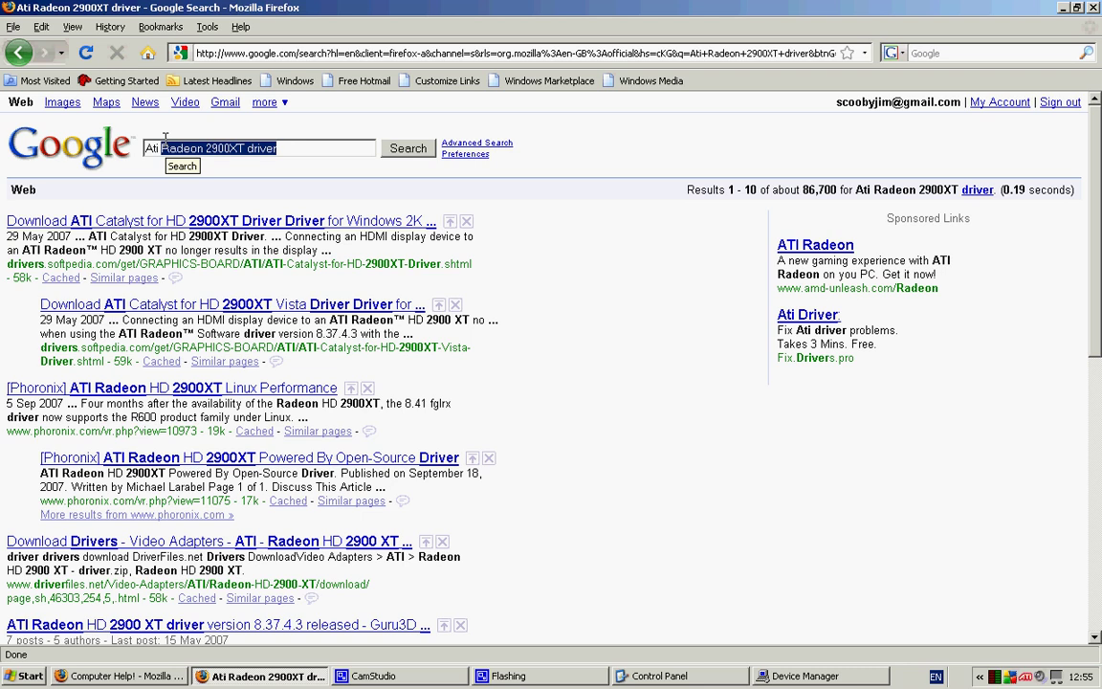
pyautogui.write('d')
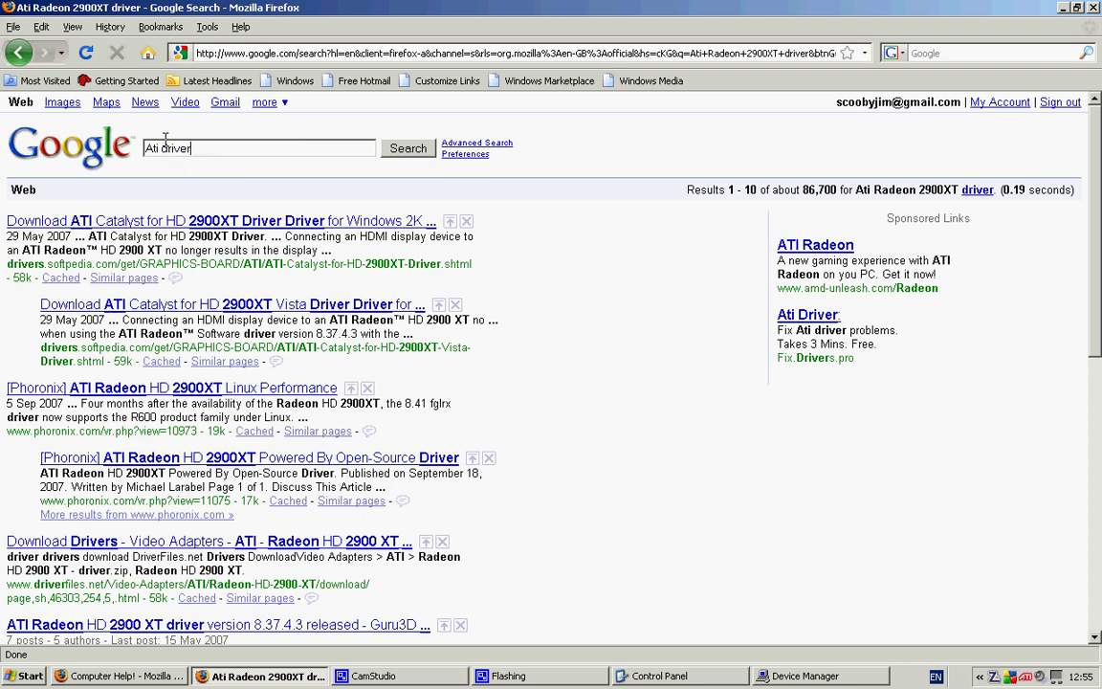
pyautogui.press('Return')
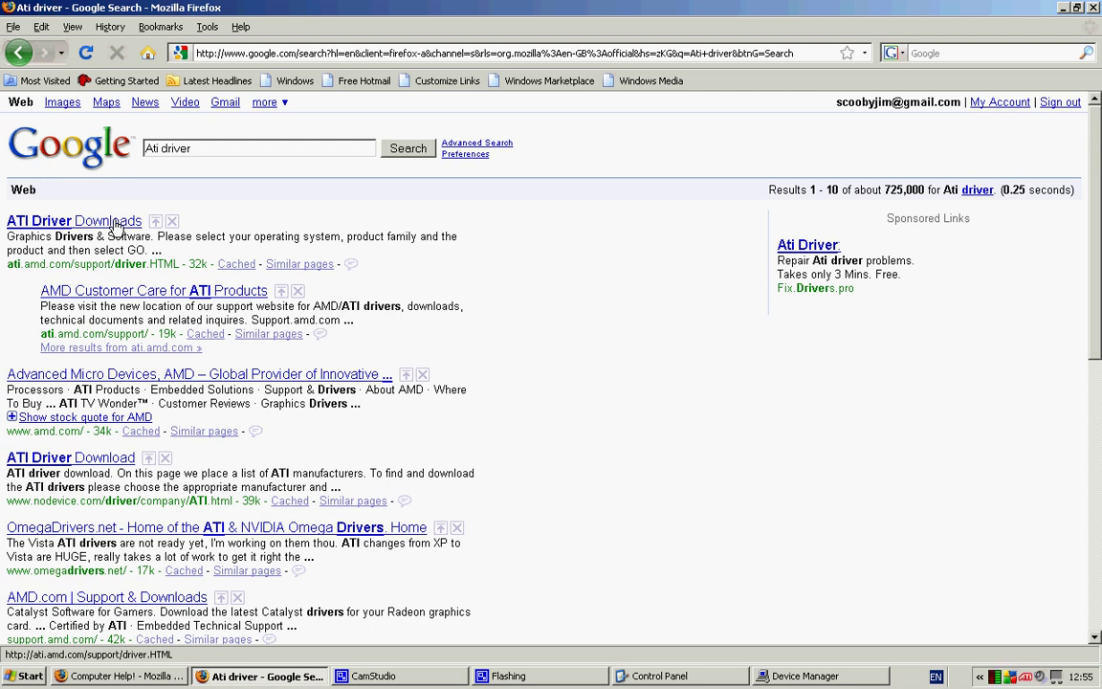
# - Open the 'ATI Driver Downloads' result, then switch back to Device Manager
pyautogui.click(114, 224)
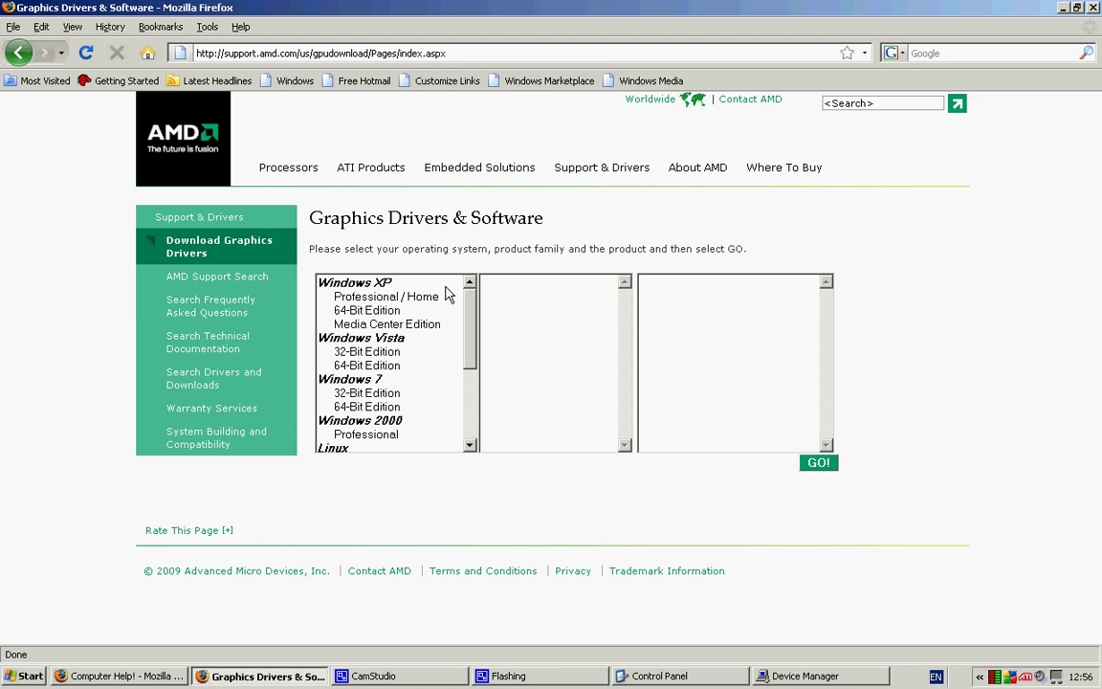
pyautogui.click(803, 676)
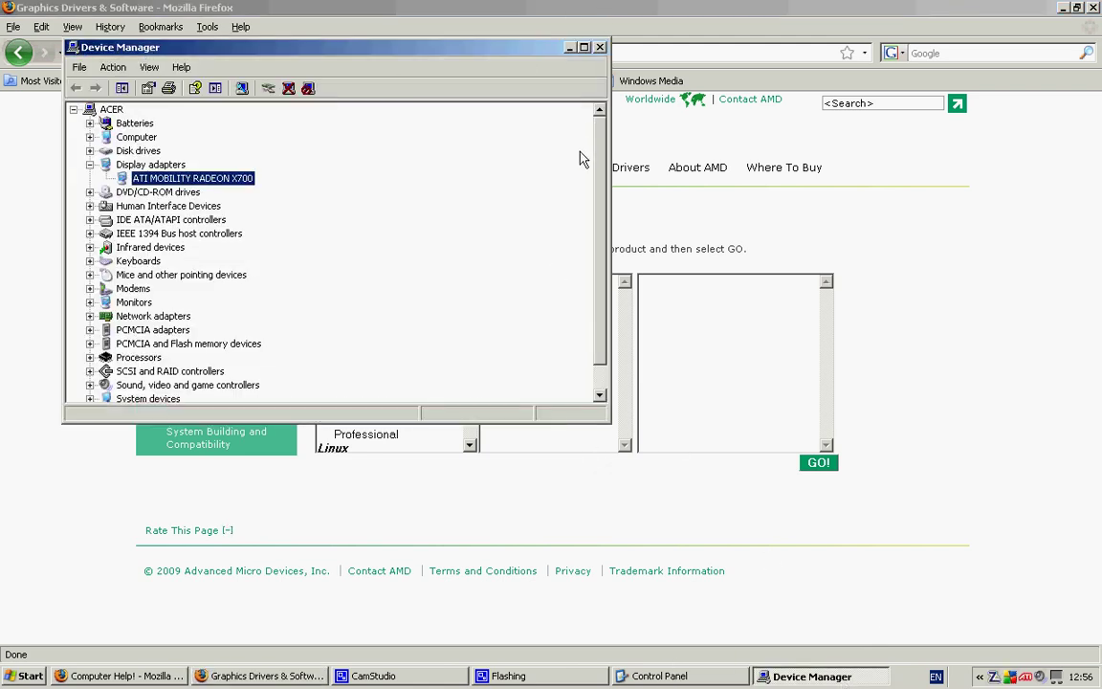
# - Switch back to Control Panel and reopen System Properties
pyautogui.scroll(-1, 582, 160)
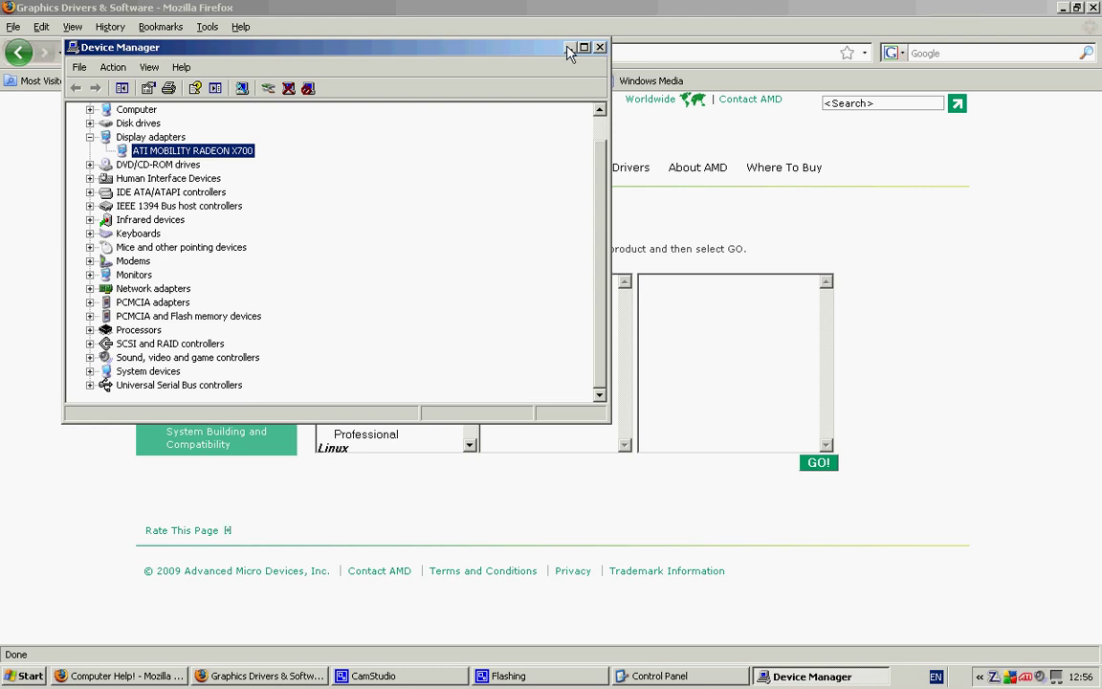
pyautogui.click(659, 675)
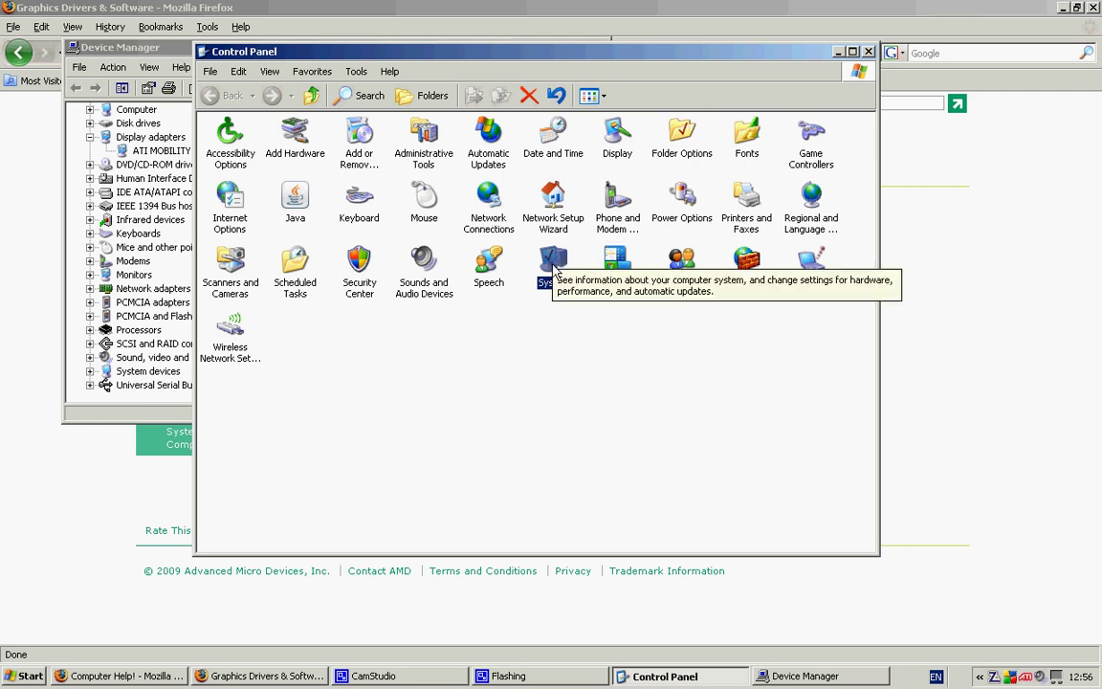
pyautogui.doubleClick(555, 263)
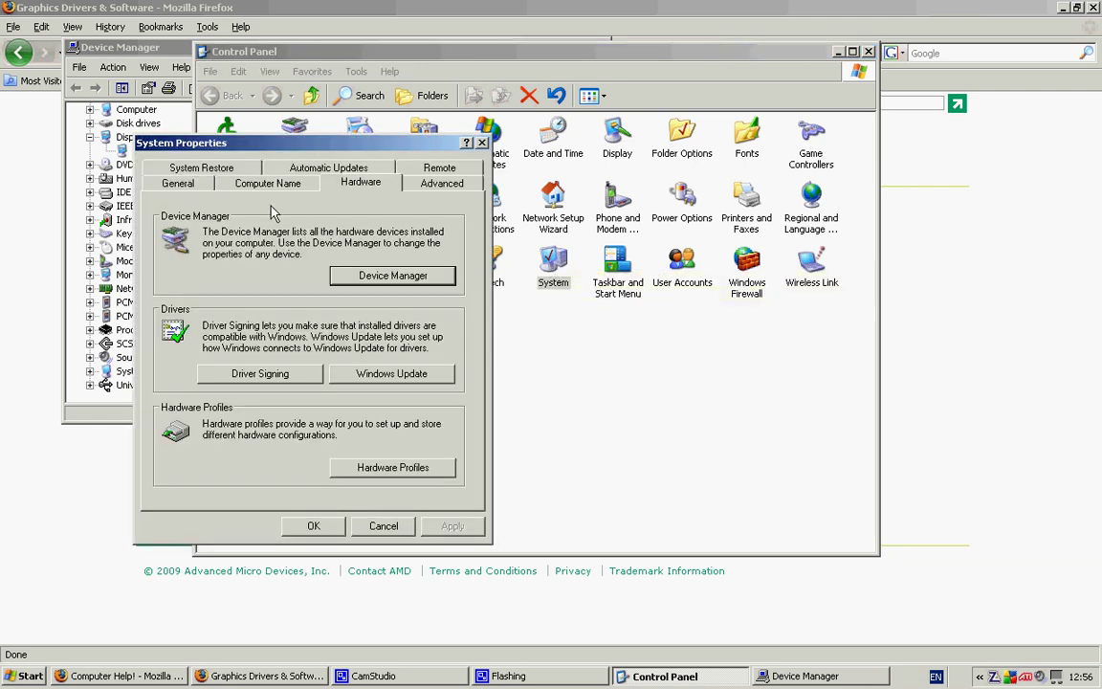
# - Check the General tab showing Windows XP Home Edition SP3, then return to Device Manager
pyautogui.click(180, 182)
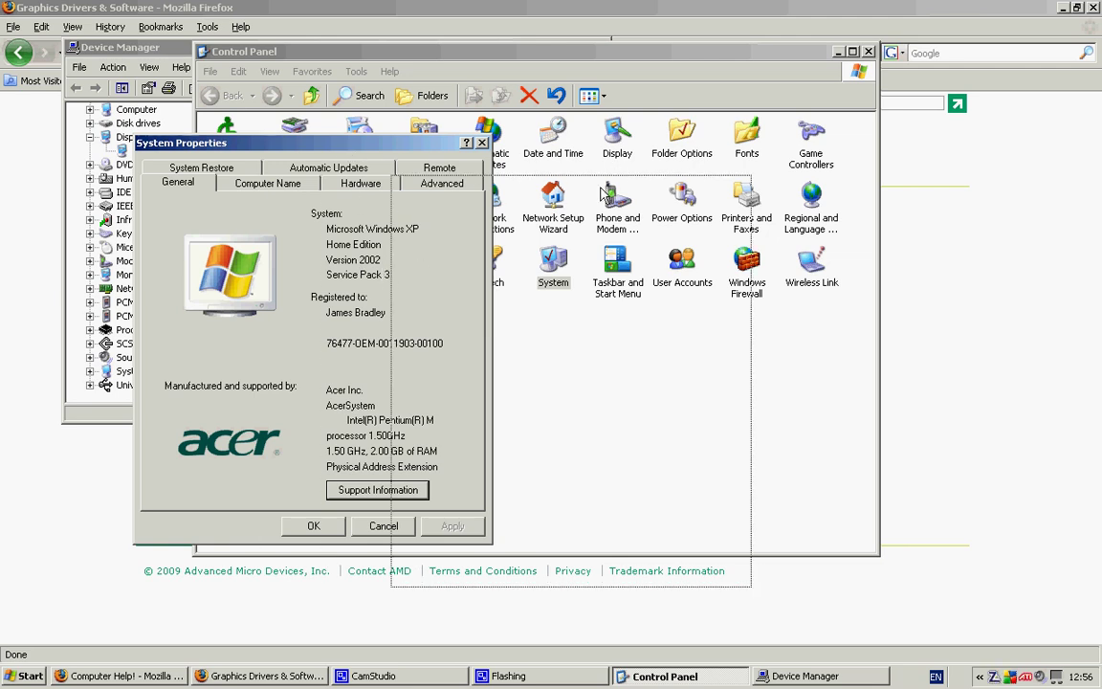
pyautogui.moveTo(316, 141); pyautogui.dragTo(574, 183)
pyautogui.click(167, 48)
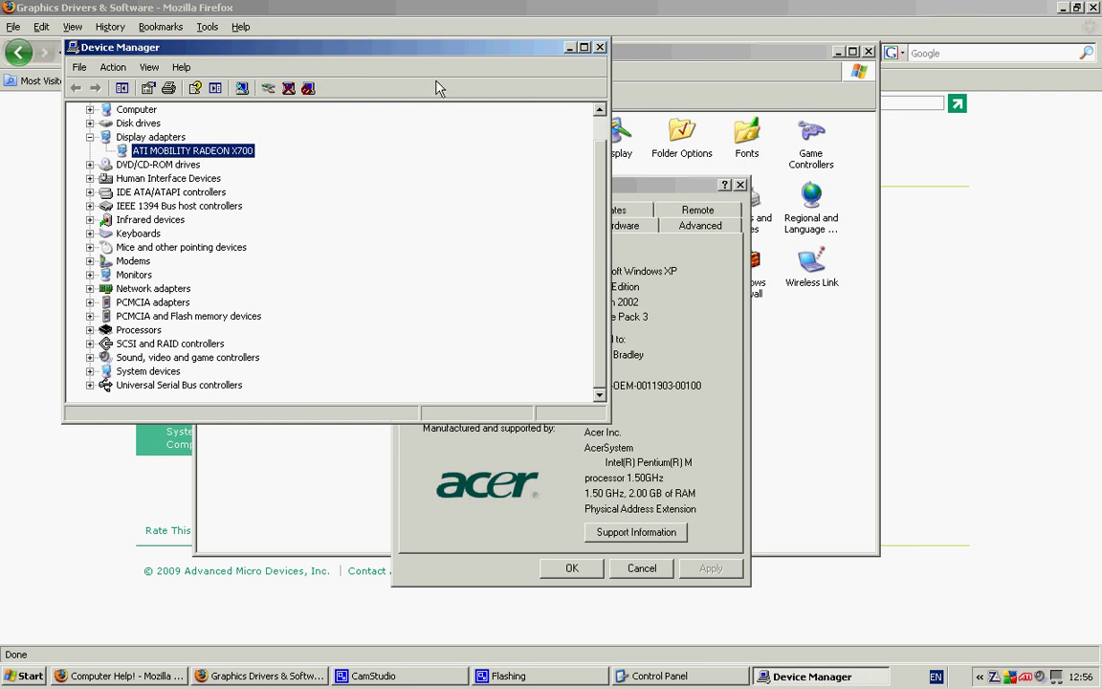
# - On the AMD site, choose Windows XP Professional / Home, Radeon, Radeon HD 2900 Series, and submit
pyautogui.click(400, 13)
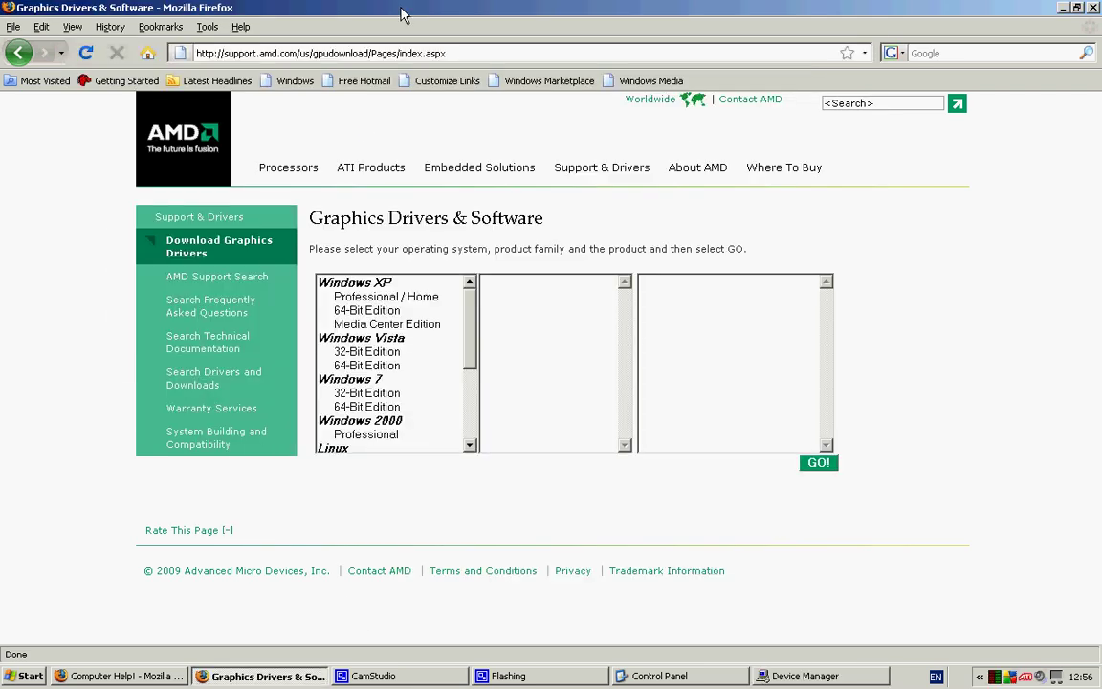
pyautogui.click(427, 303)
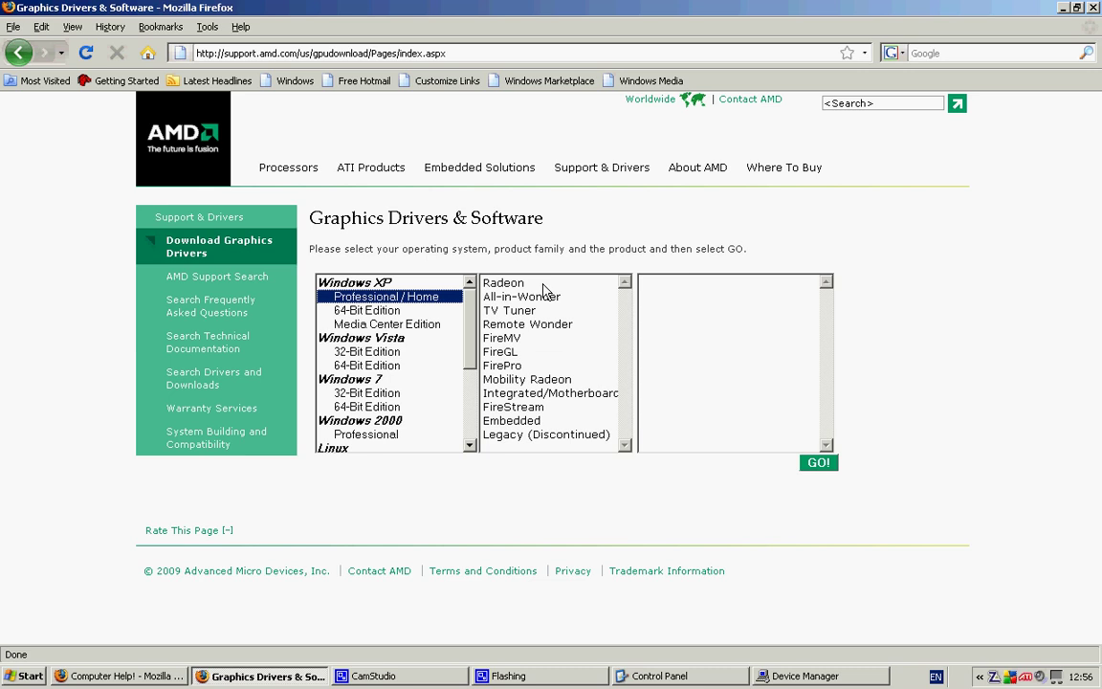
pyautogui.click(542, 284)
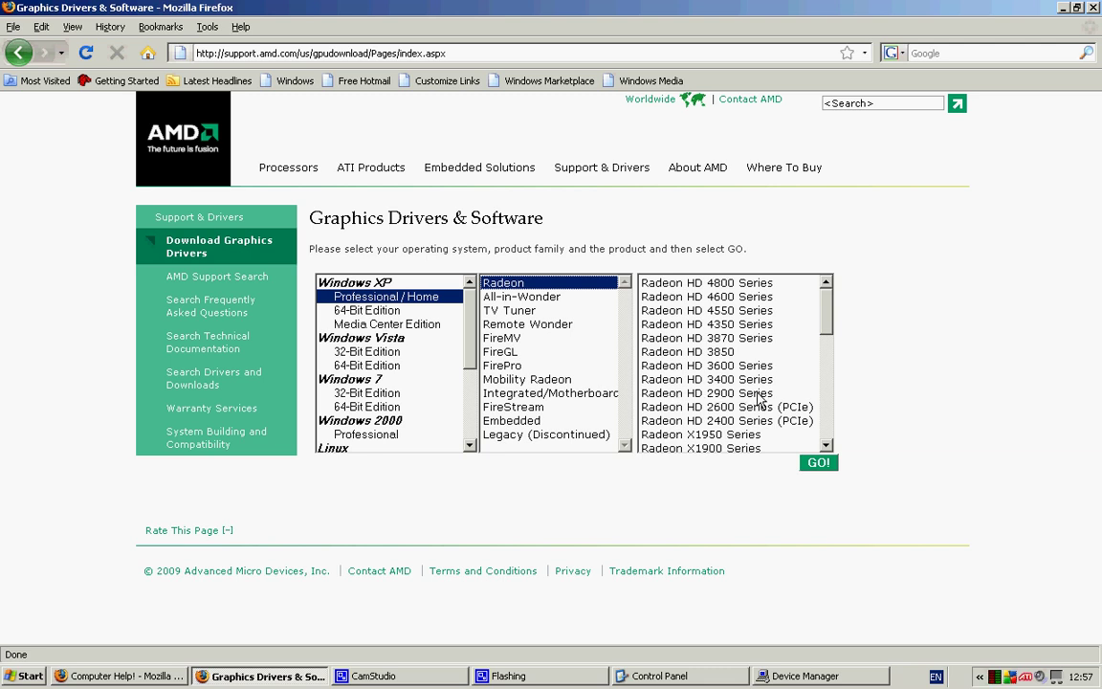
pyautogui.click(727, 393)
pyautogui.click(819, 465)
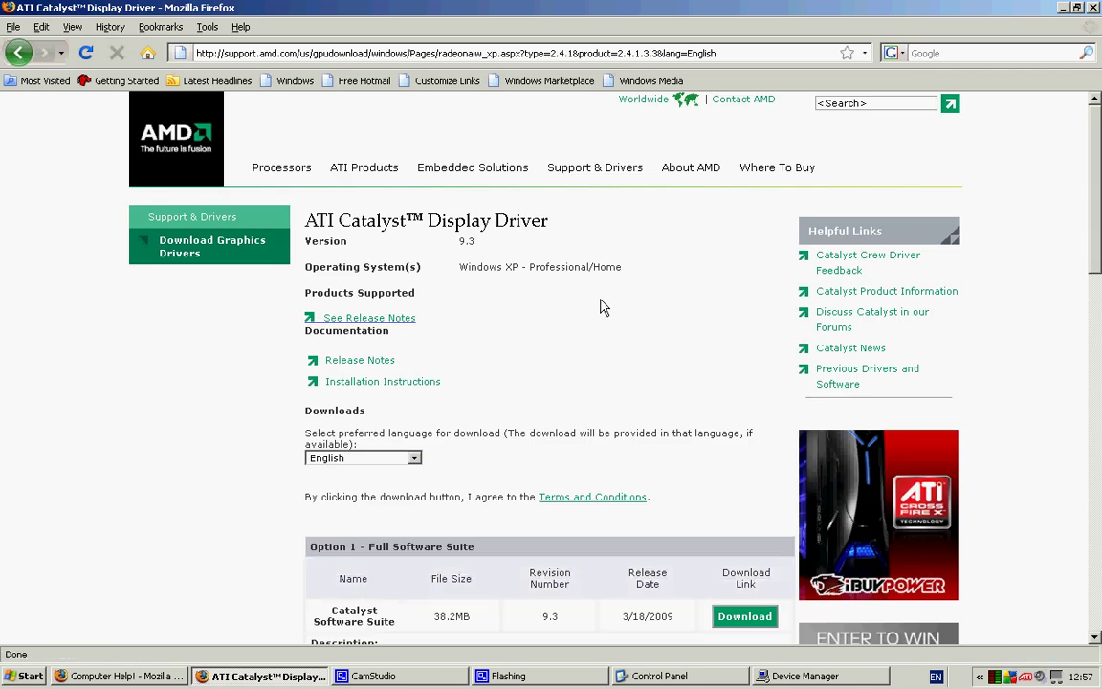
# - Scroll the Catalyst 9.3 page down to the Option 1 and Option 2 download tables
pyautogui.scroll(-5, 505, 307)
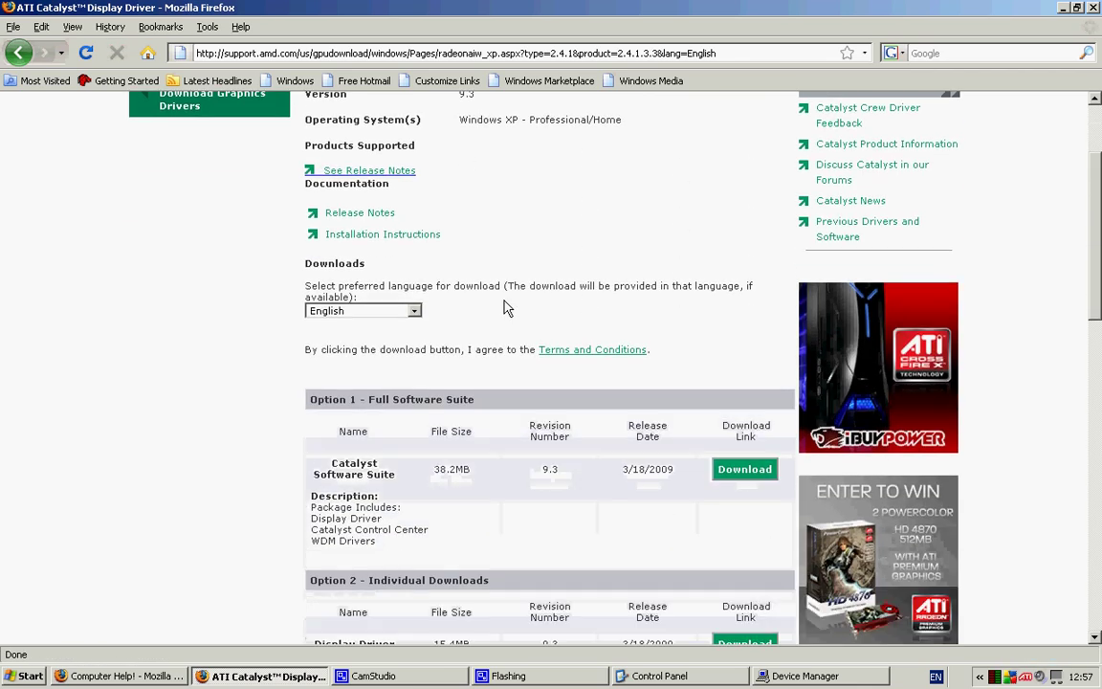
pyautogui.scroll(4, 504, 307)
pyautogui.scroll(1, 507, 307)
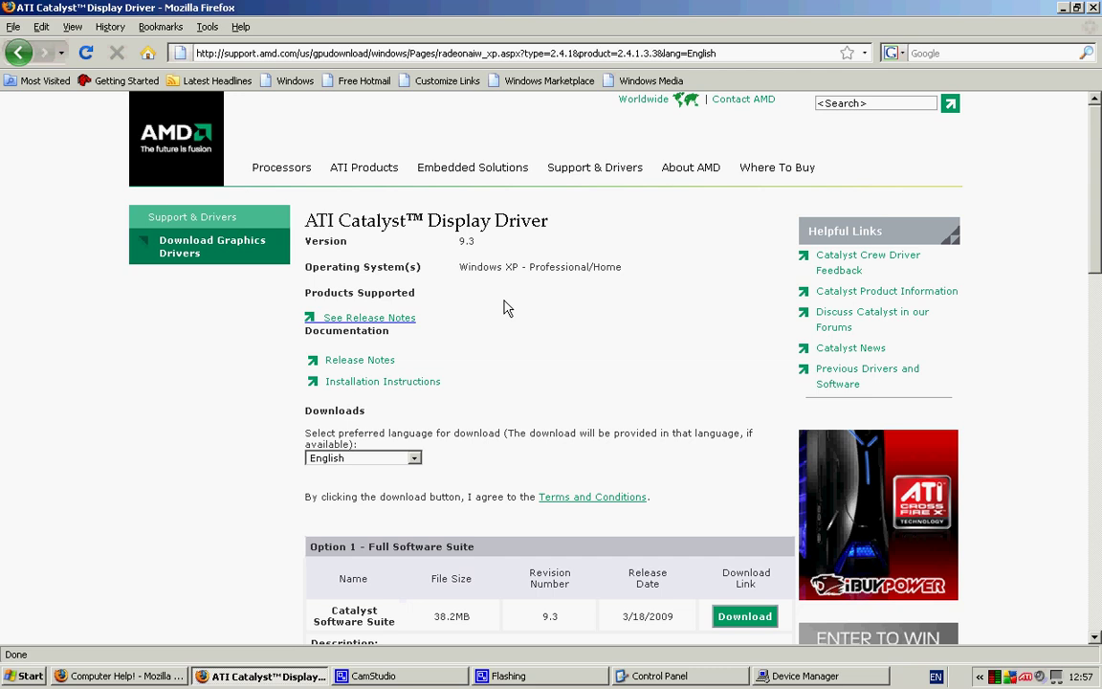
pyautogui.scroll(-2, 507, 307)
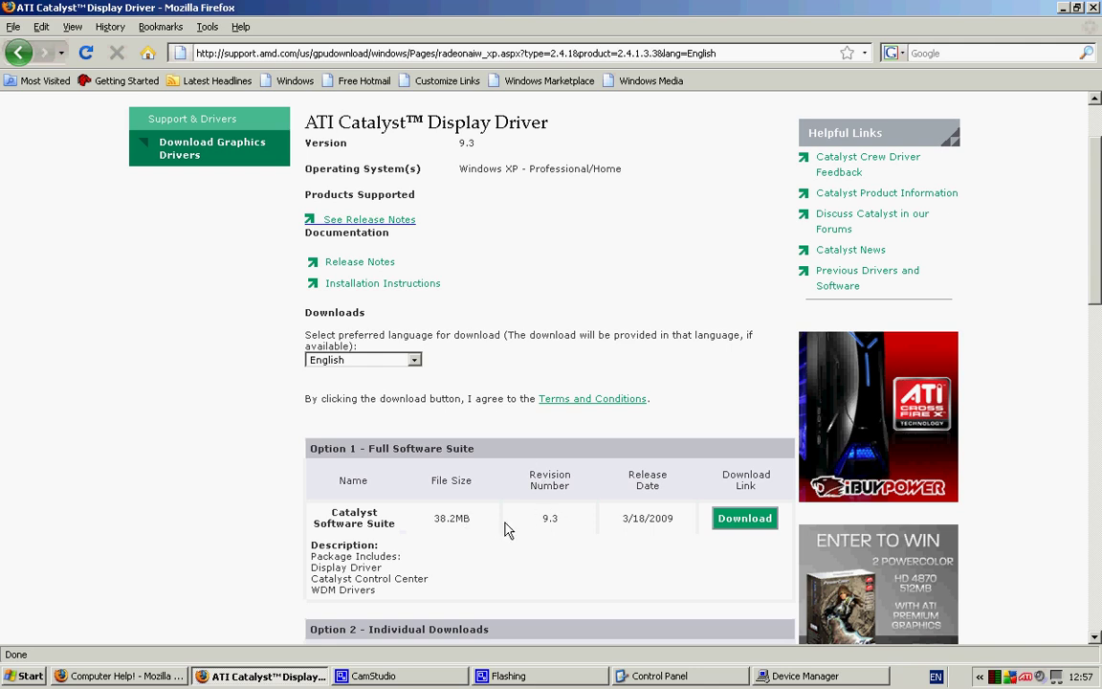
pyautogui.scroll(-1, 504, 529)
pyautogui.scroll(-2, 560, 524)
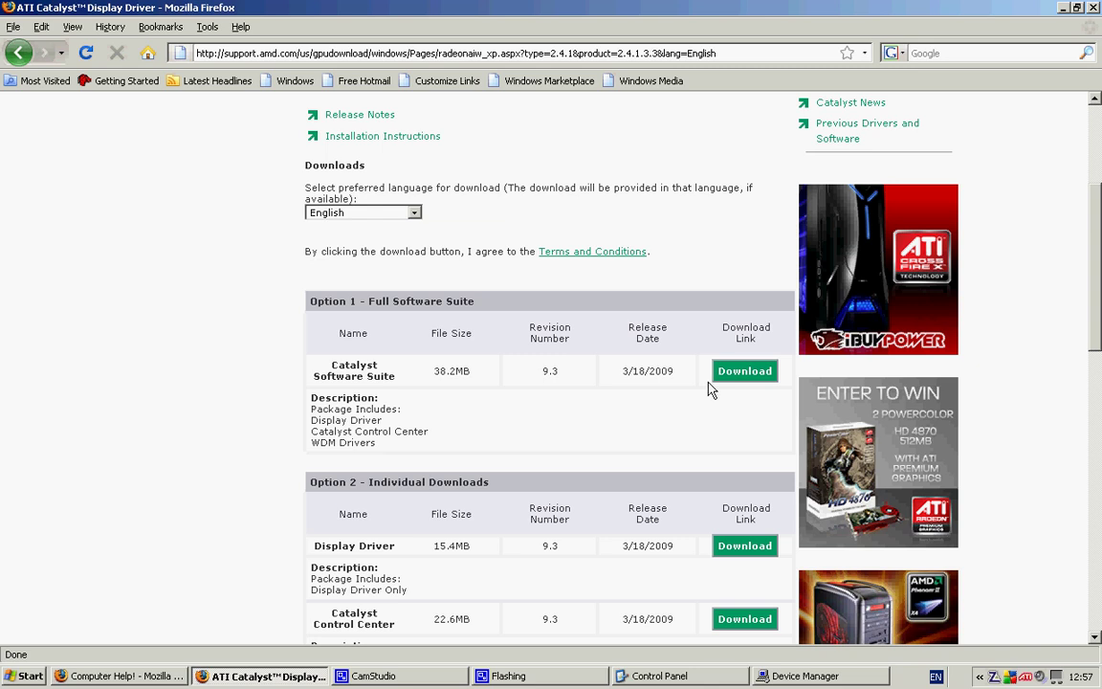
pyautogui.scroll(-1, 551, 415)
pyautogui.scroll(-2, 551, 415)
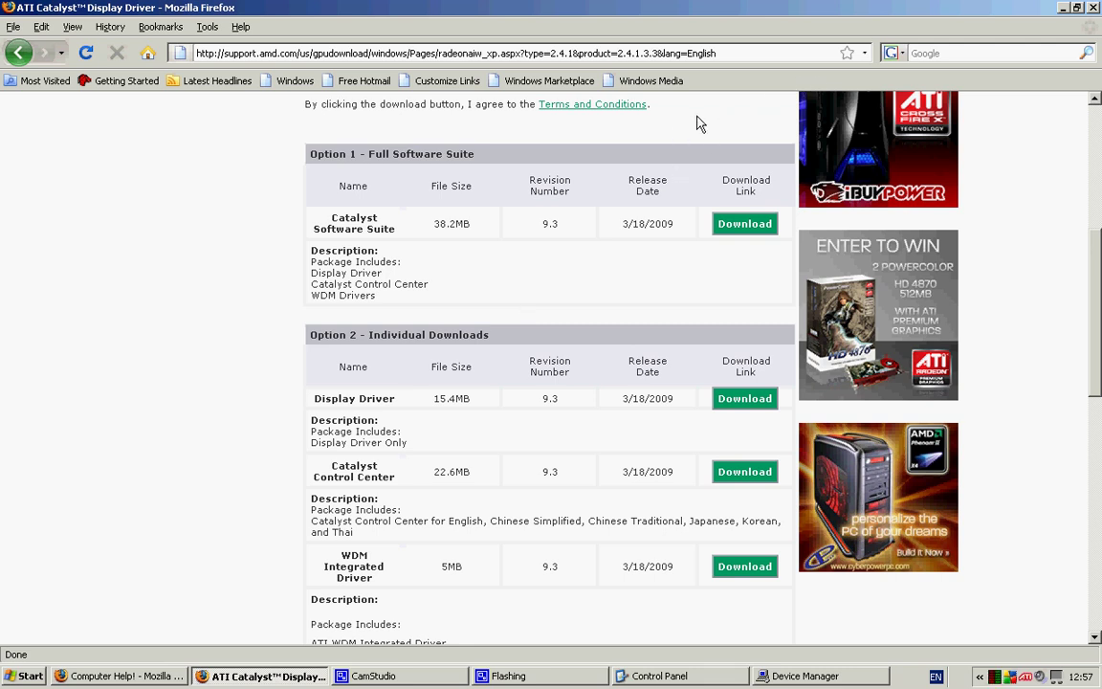
# - Close Firefox to return to Device Manager's Radeon X700 entry, then bring up the Start menu
pyautogui.click(1096, 9)
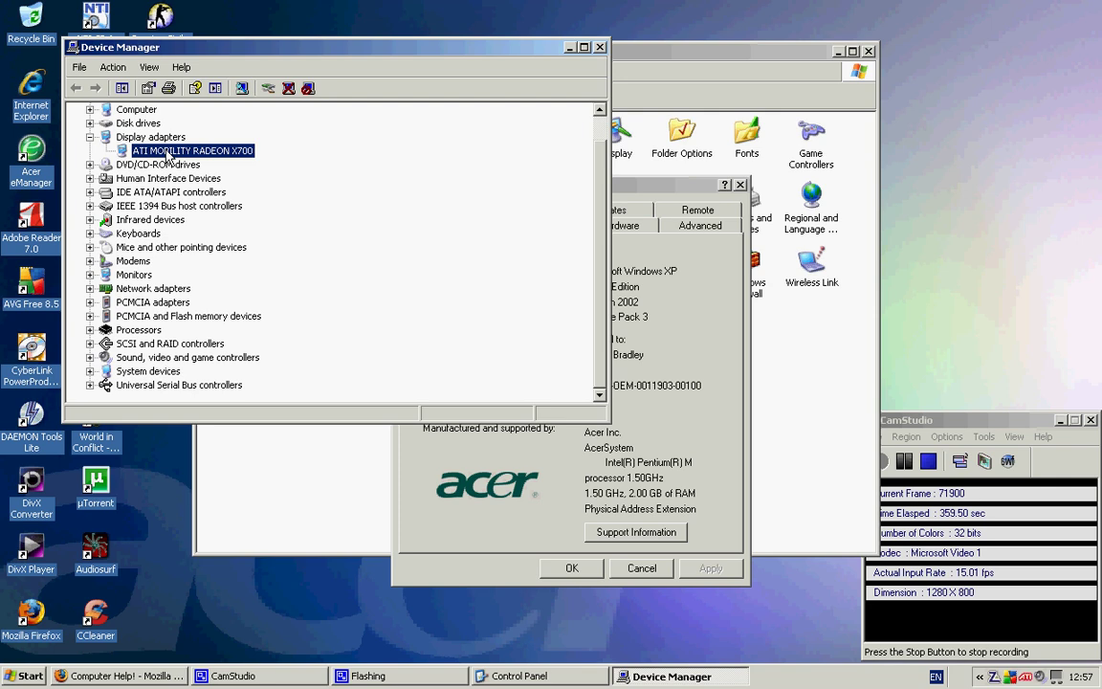
pyautogui.click(24, 675)
# - Reopen the browser, Google 'nvidia drivers' and open the 'Drivers - Download NVIDIA Drivers' result
pyautogui.click(107, 337)
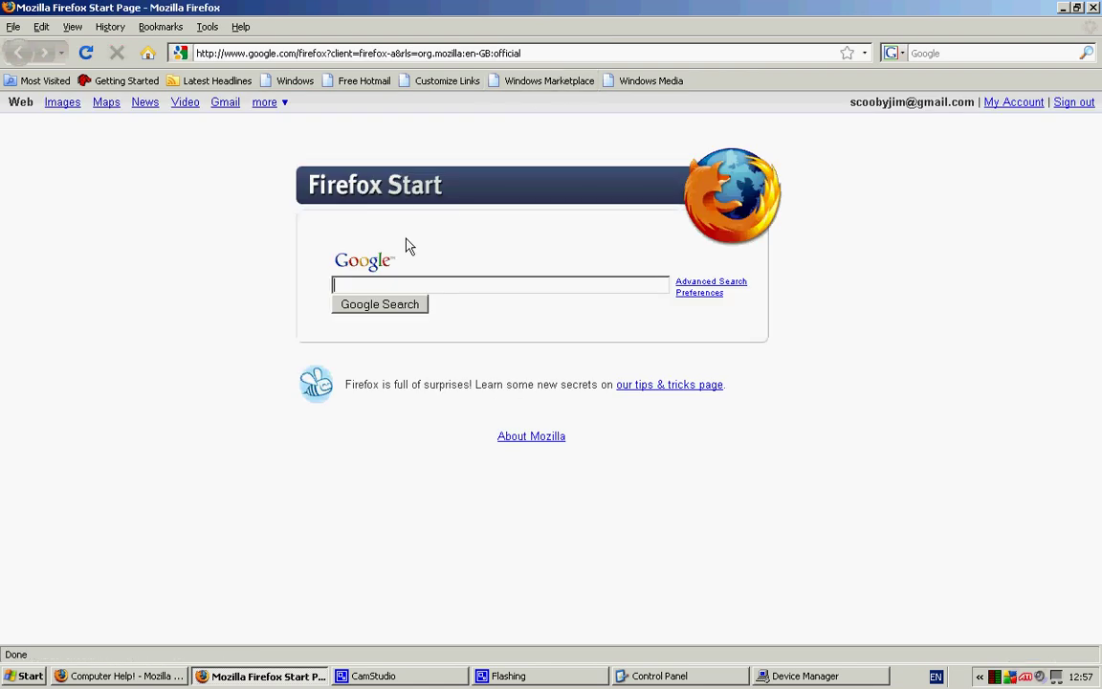
pyautogui.write('nvid')
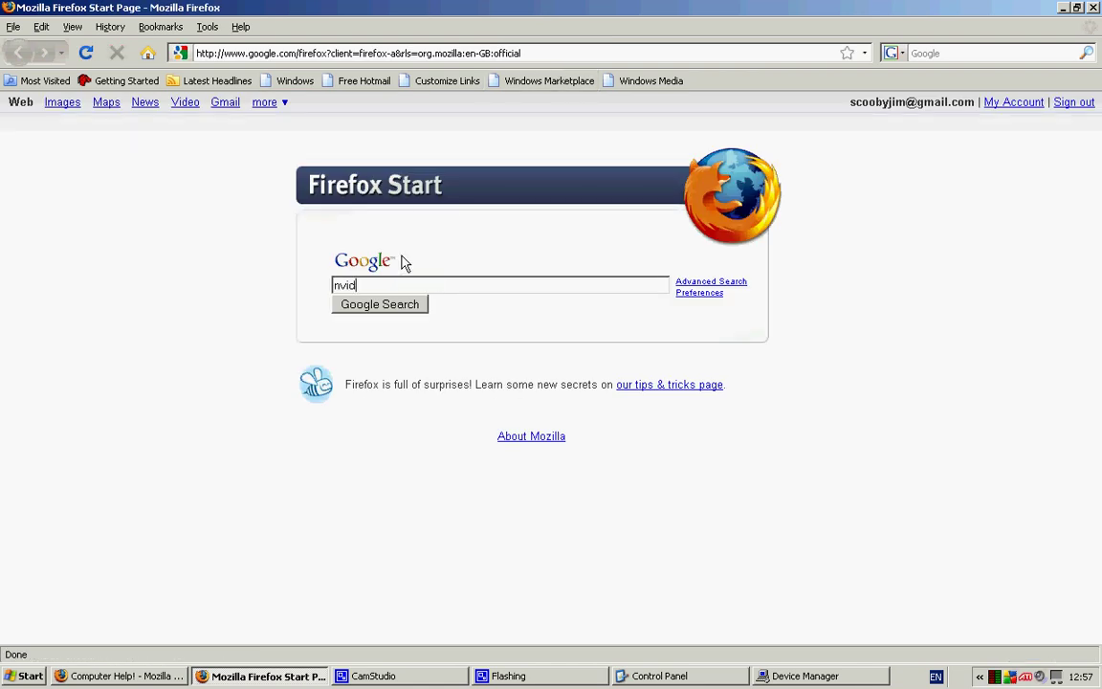
pyautogui.write('ia driv')
pyautogui.write('ers')
pyautogui.press('Return')
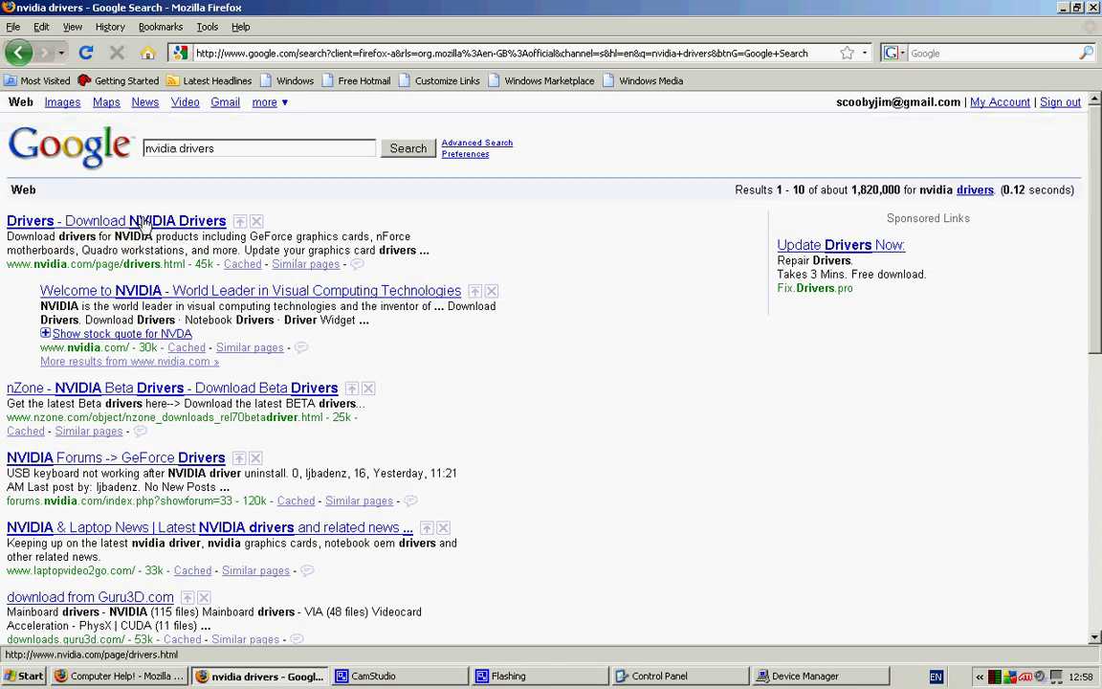
pyautogui.click(141, 221)
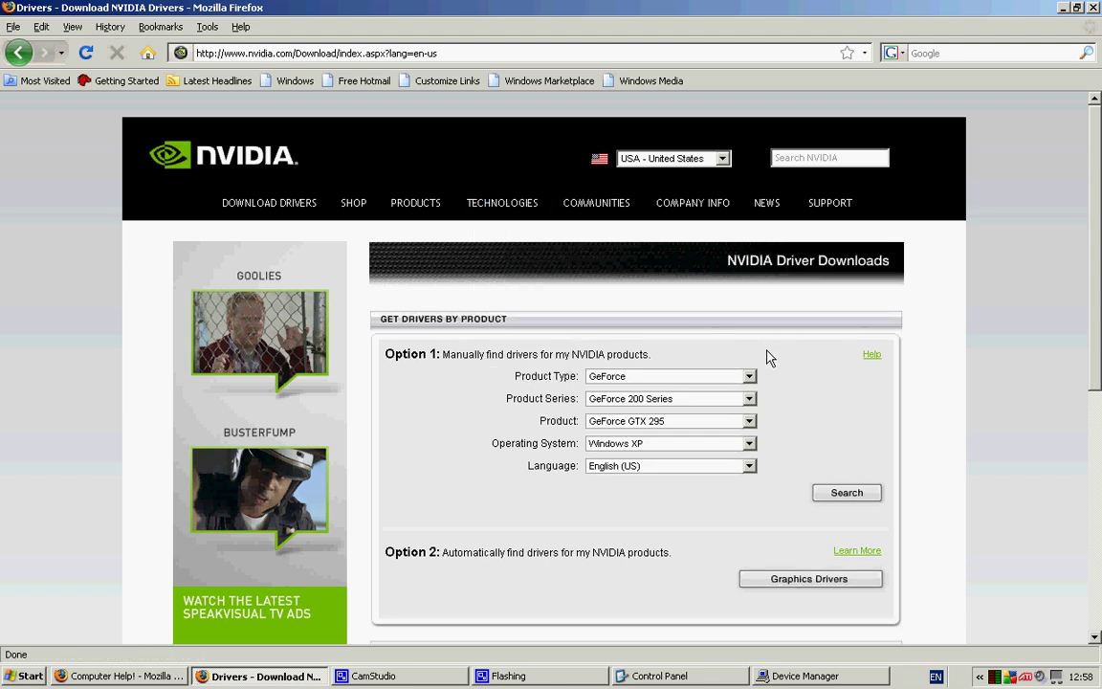
# - Fill the NVIDIA search form with GeForce, GeForce 6 Series, Windows XP and English (UK)
pyautogui.click(750, 379)
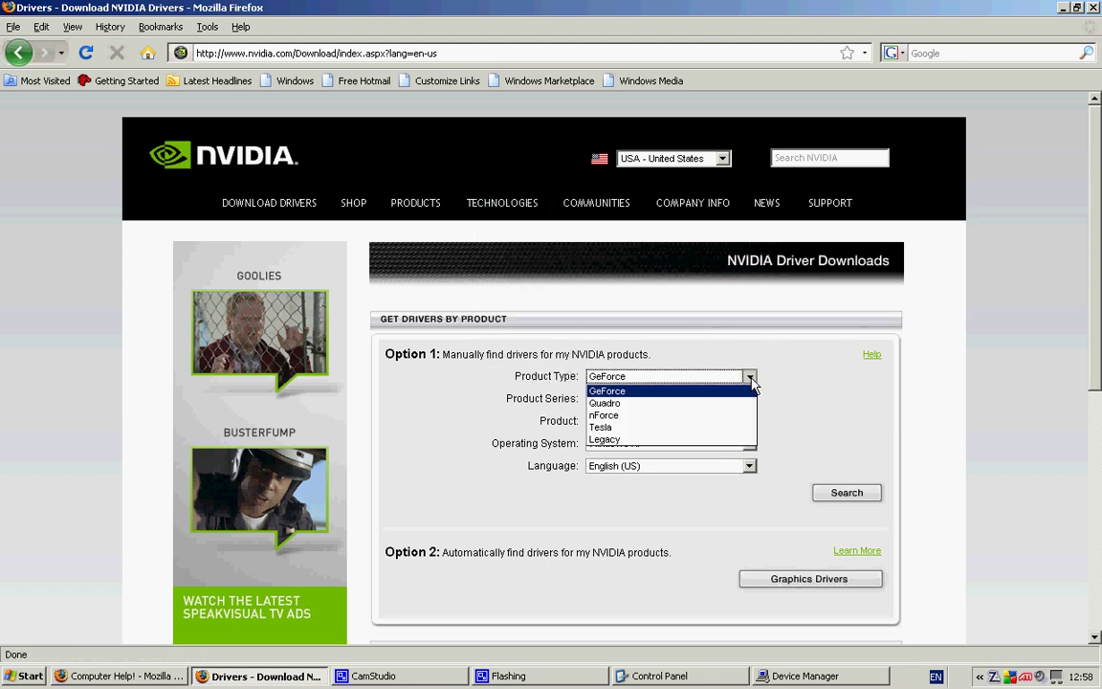
pyautogui.click(751, 381)
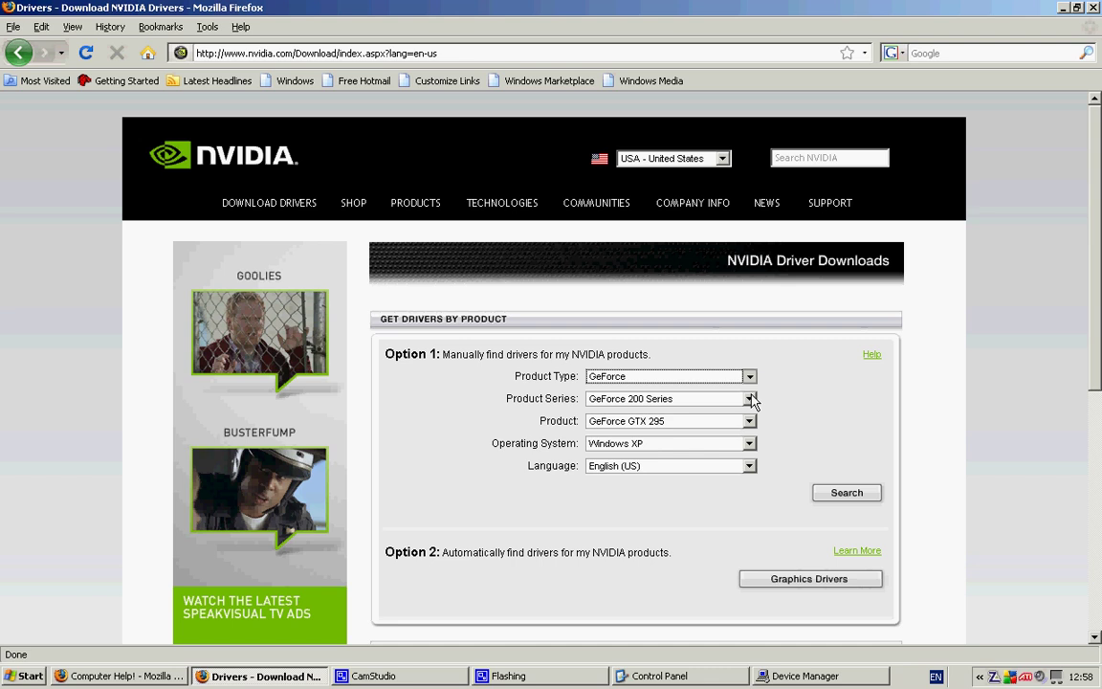
pyautogui.click(752, 401)
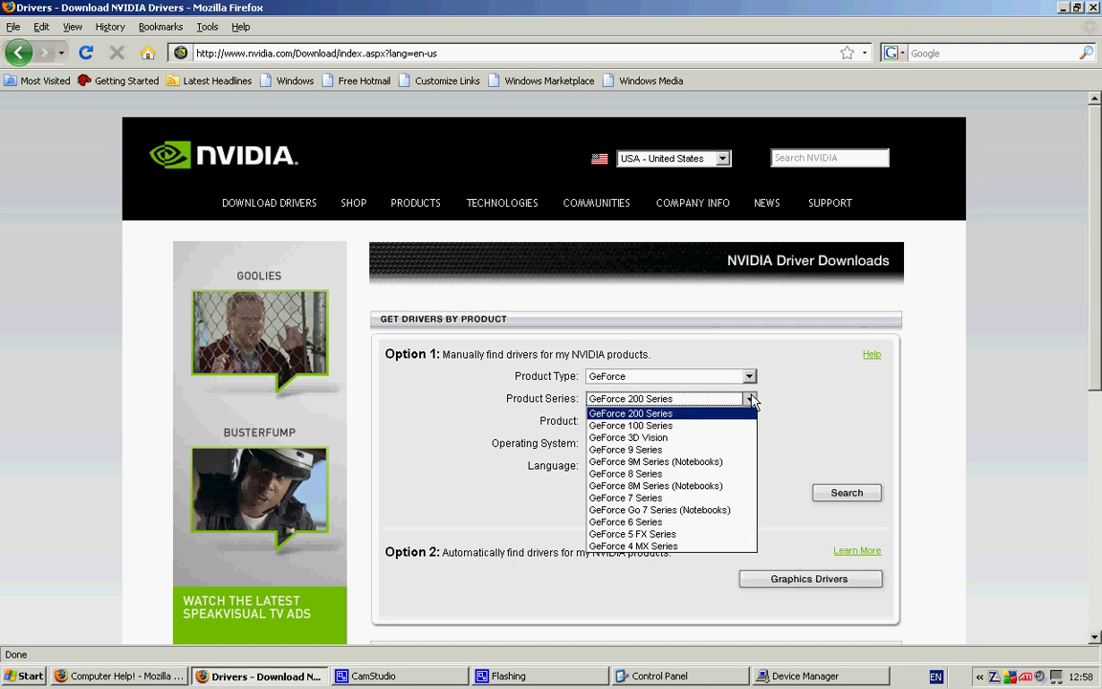
pyautogui.click(717, 529)
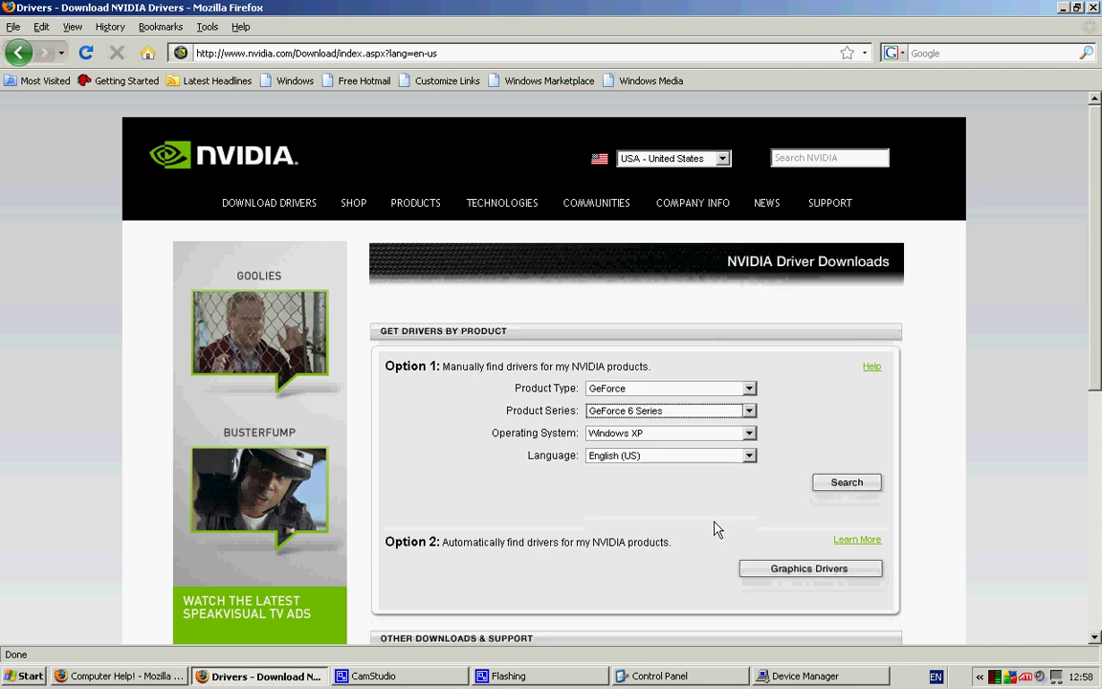
pyautogui.click(711, 438)
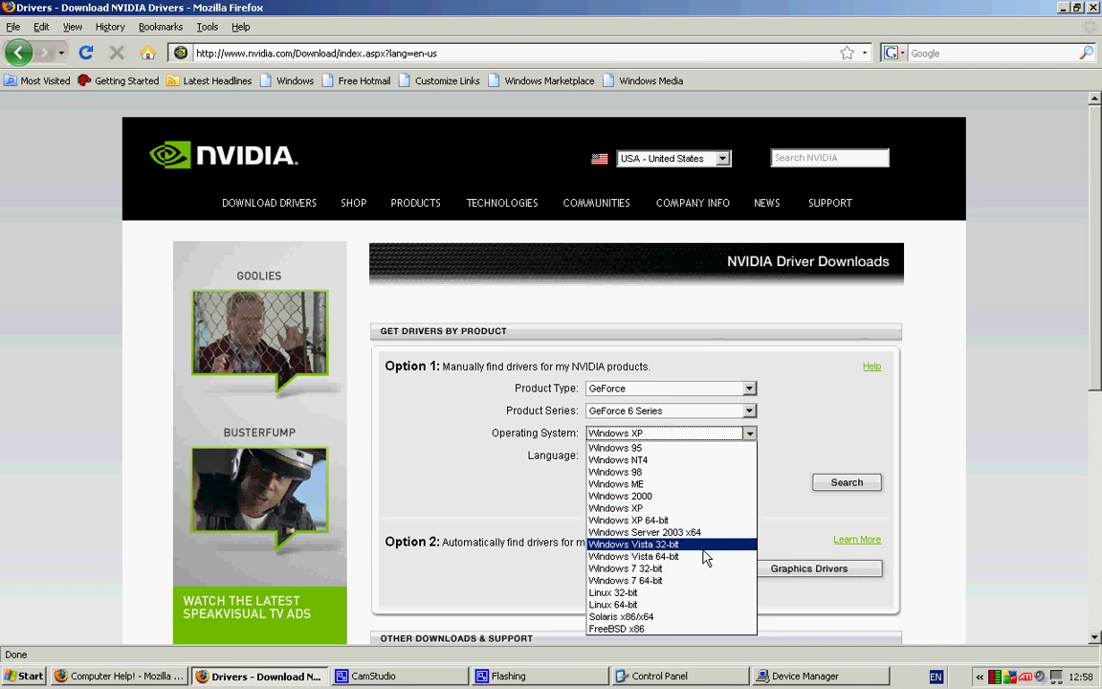
pyautogui.click(678, 508)
pyautogui.click(750, 457)
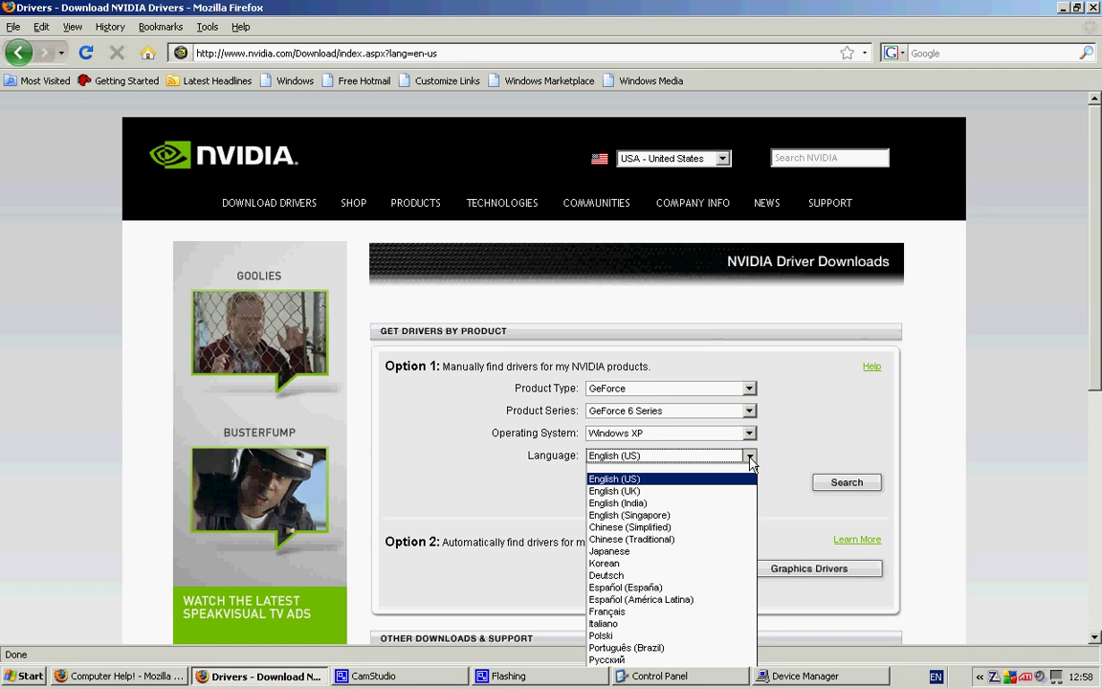
pyautogui.click(737, 491)
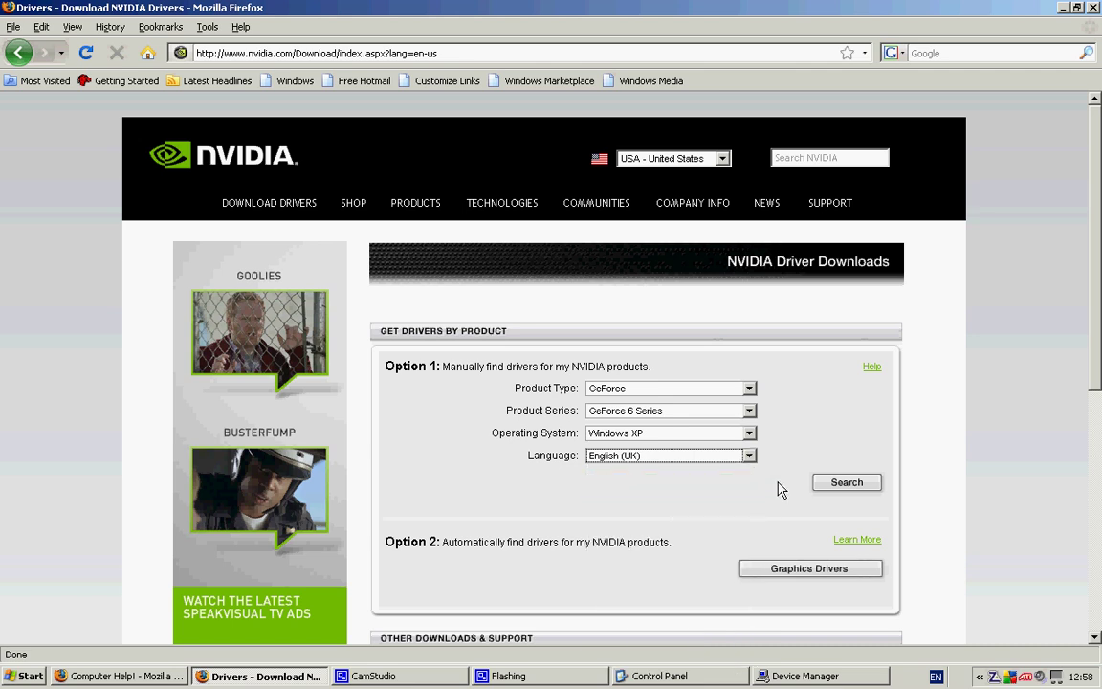
pyautogui.scroll(-3, 794, 565)
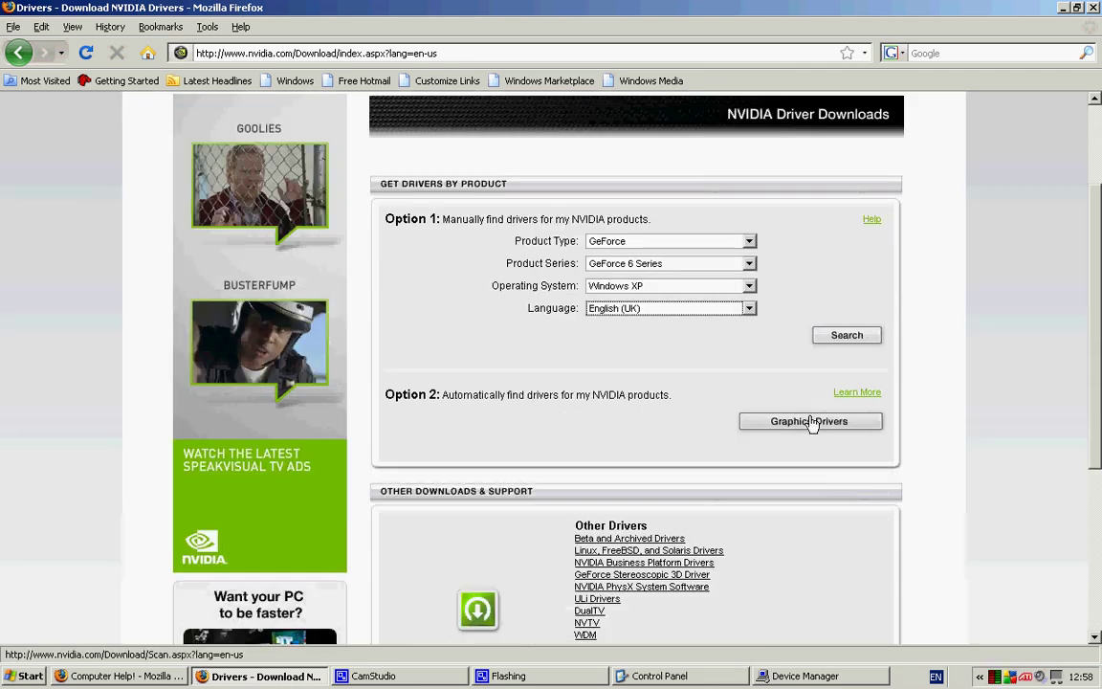
# - Run the search and scroll through the GeForce Release 182.08 WHQL page's highlights and back up
pyautogui.click(850, 339)
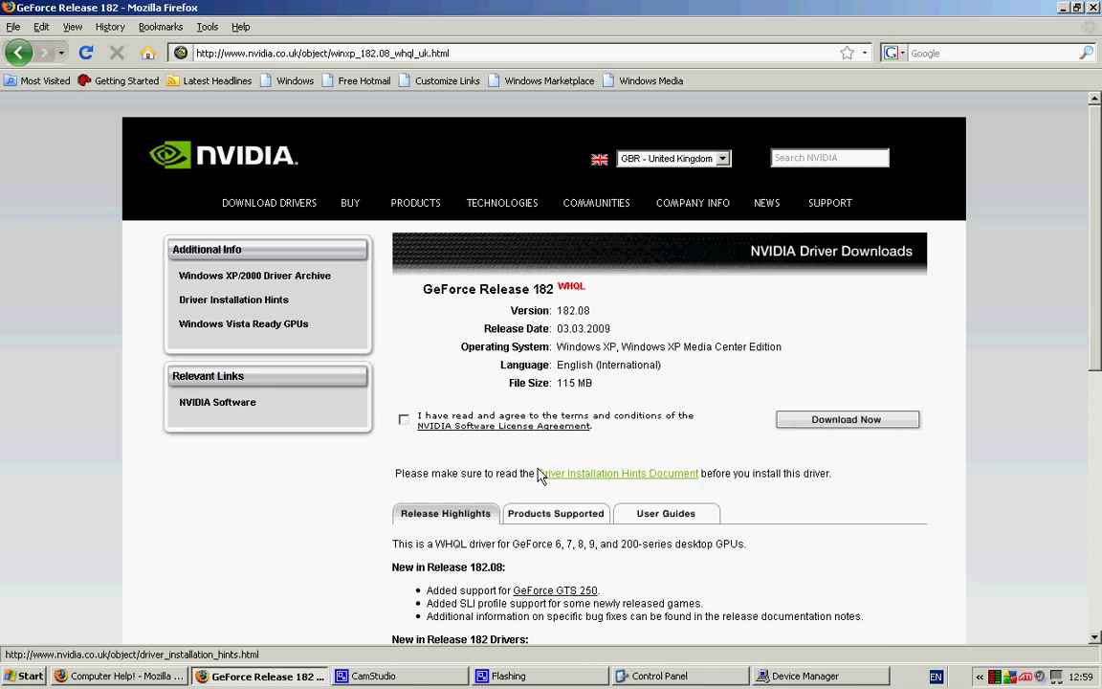
pyautogui.scroll(-3, 689, 327)
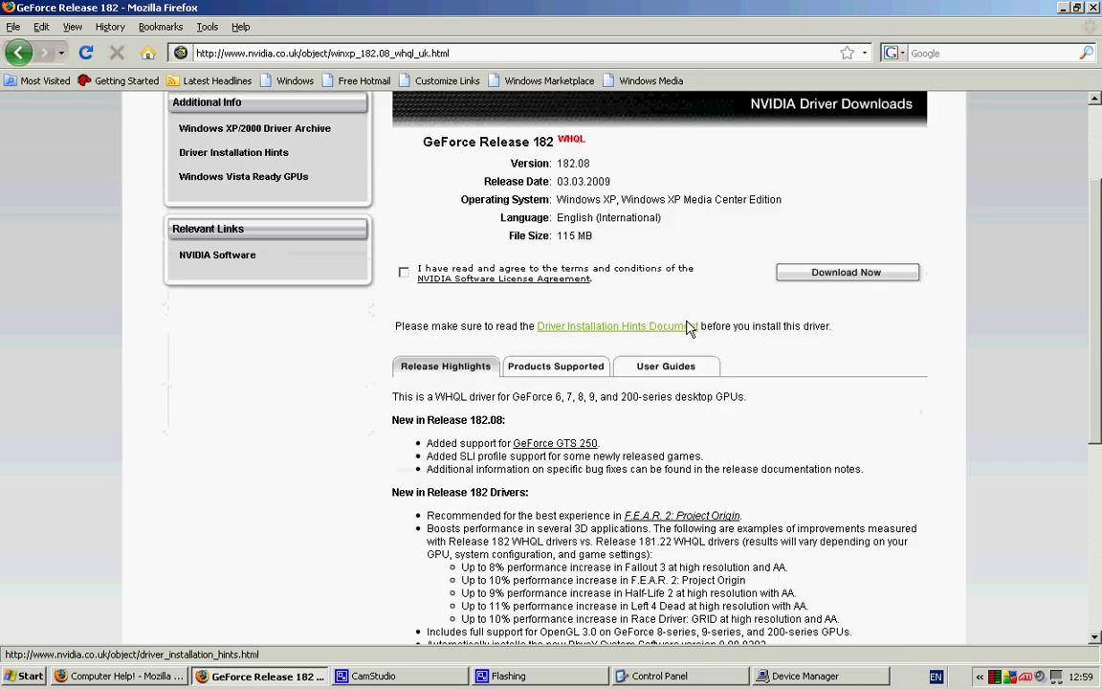
pyautogui.scroll(-2, 689, 327)
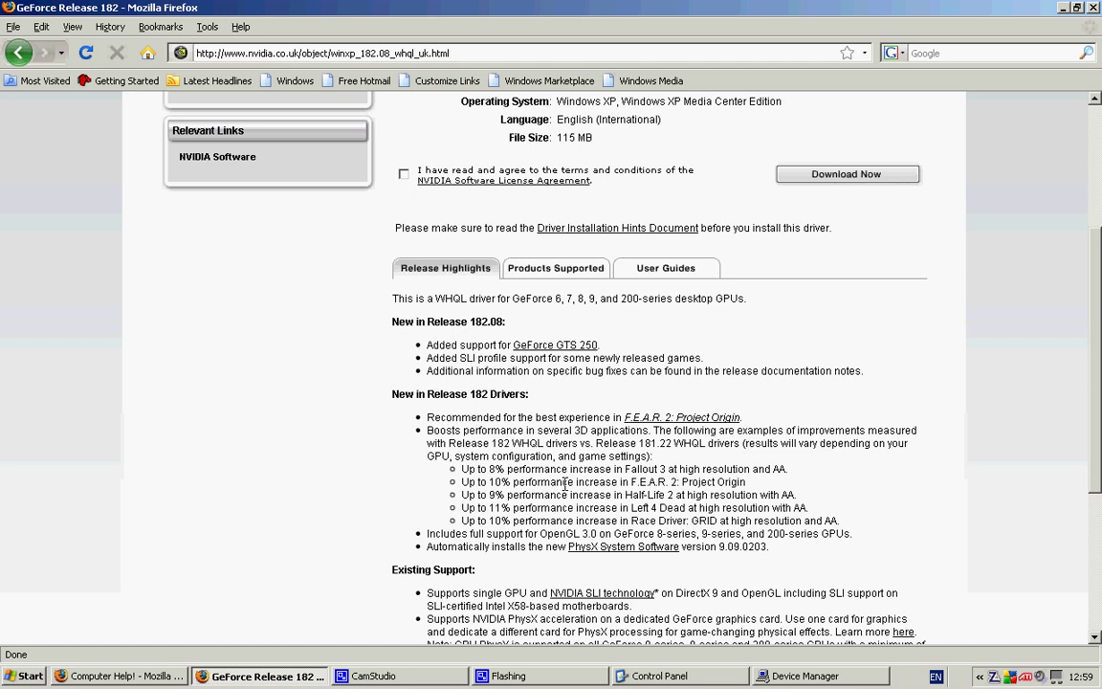
pyautogui.scroll(3, 579, 488)
pyautogui.scroll(2, 589, 487)
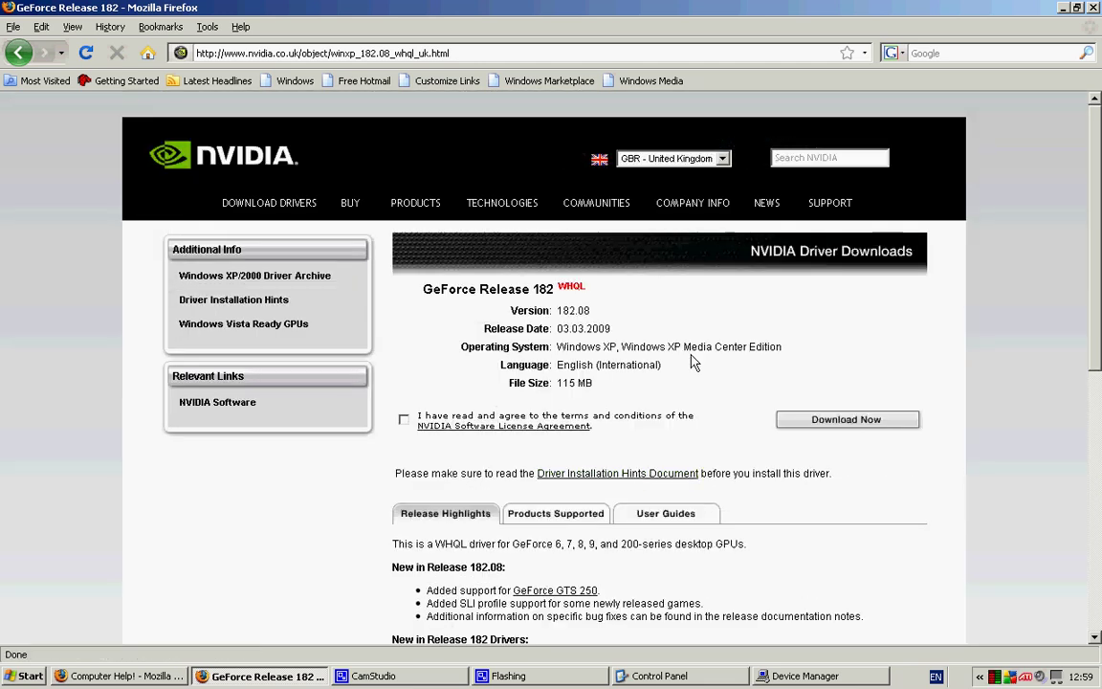
# - Close Firefox, then collapse the Device Manager tree and close Device Manager
pyautogui.click(1095, 11)
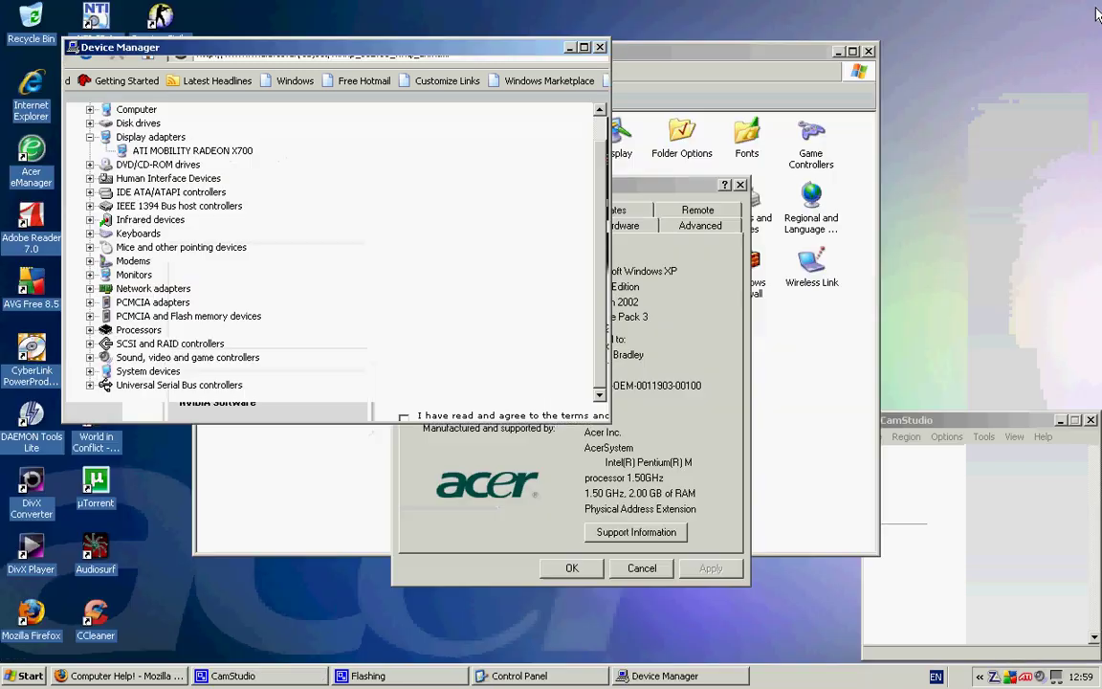
pyautogui.scroll(1, 392, 316)
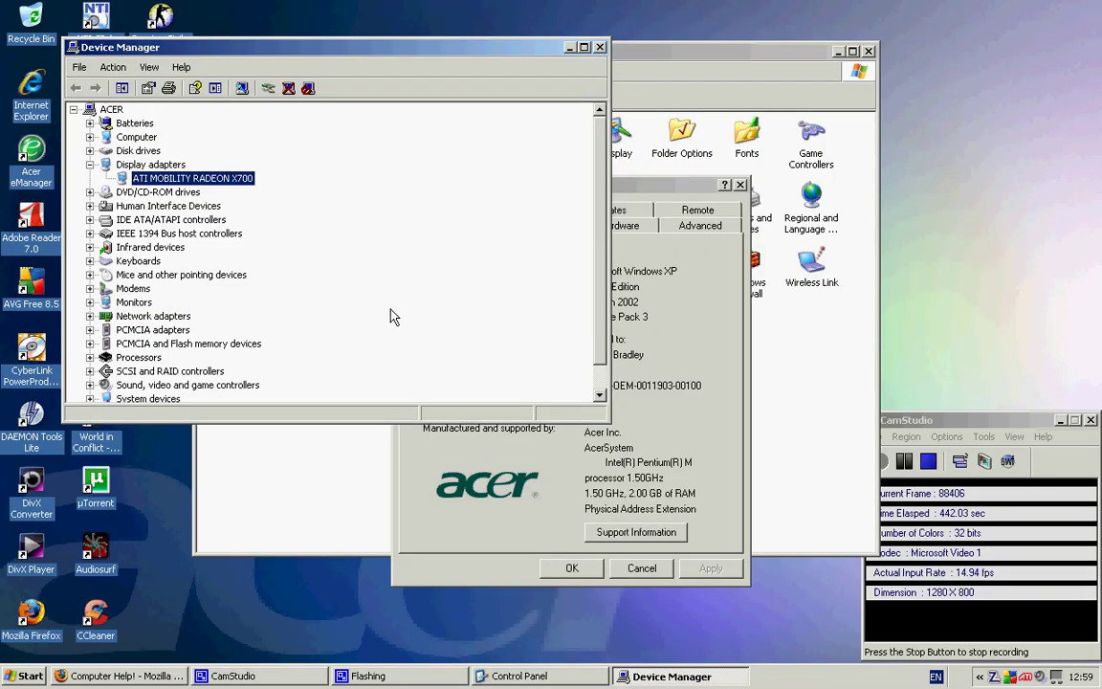
pyautogui.click(74, 109)
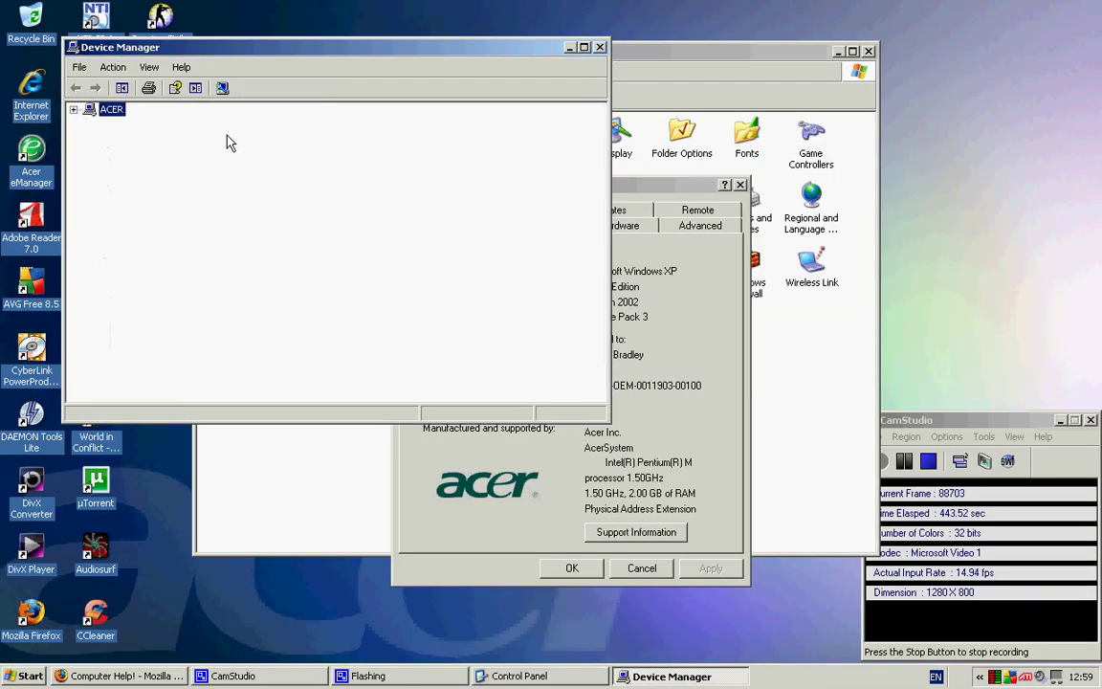
pyautogui.click(600, 47)
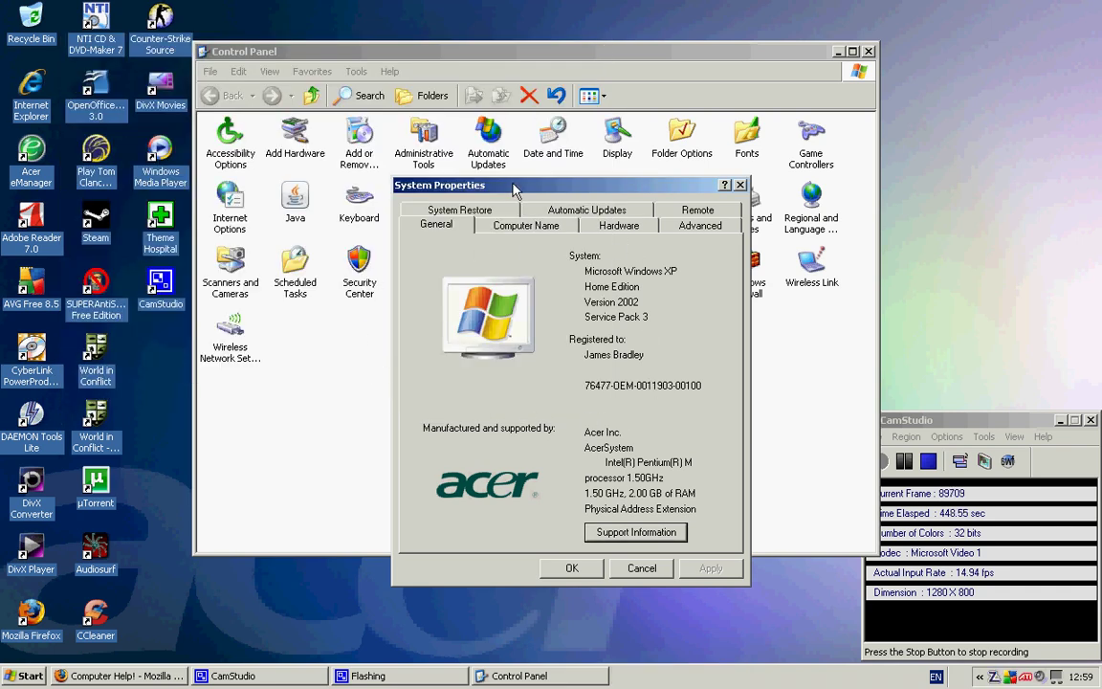
# - Review System Properties' Hardware and General tabs, close it with OK, and open the Start menu
pyautogui.moveTo(464, 185)
pyautogui.mouseDown()
pyautogui.moveTo(476, 352)
pyautogui.moveTo(454, 308)
pyautogui.mouseUp()
pyautogui.click(572, 274)
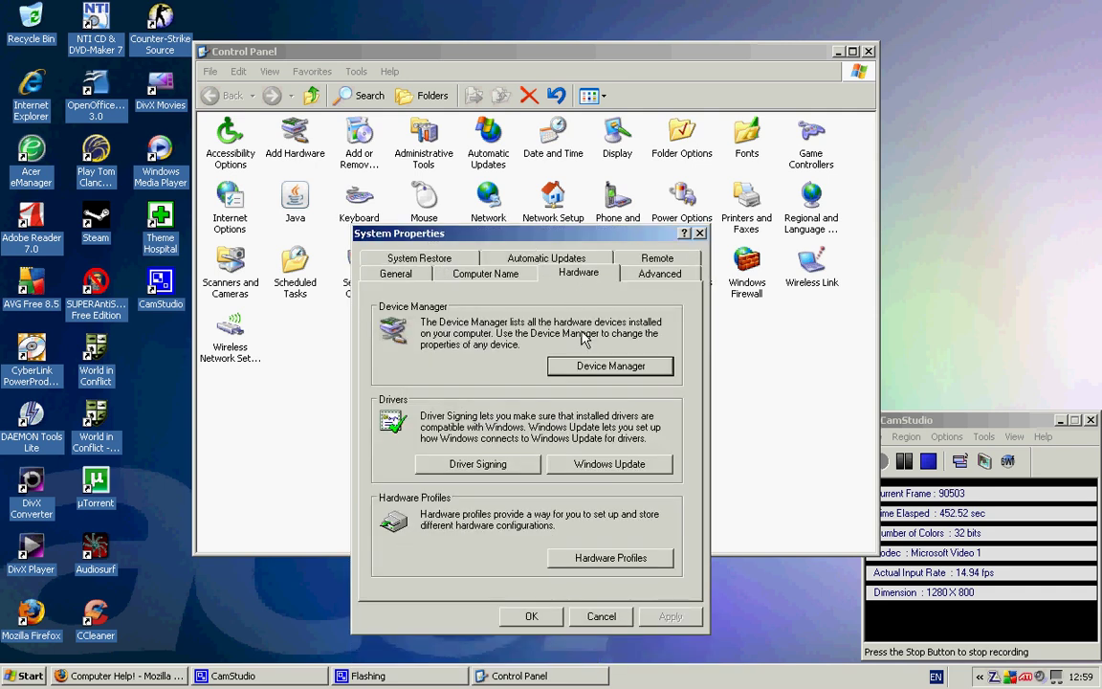
pyautogui.click(382, 271)
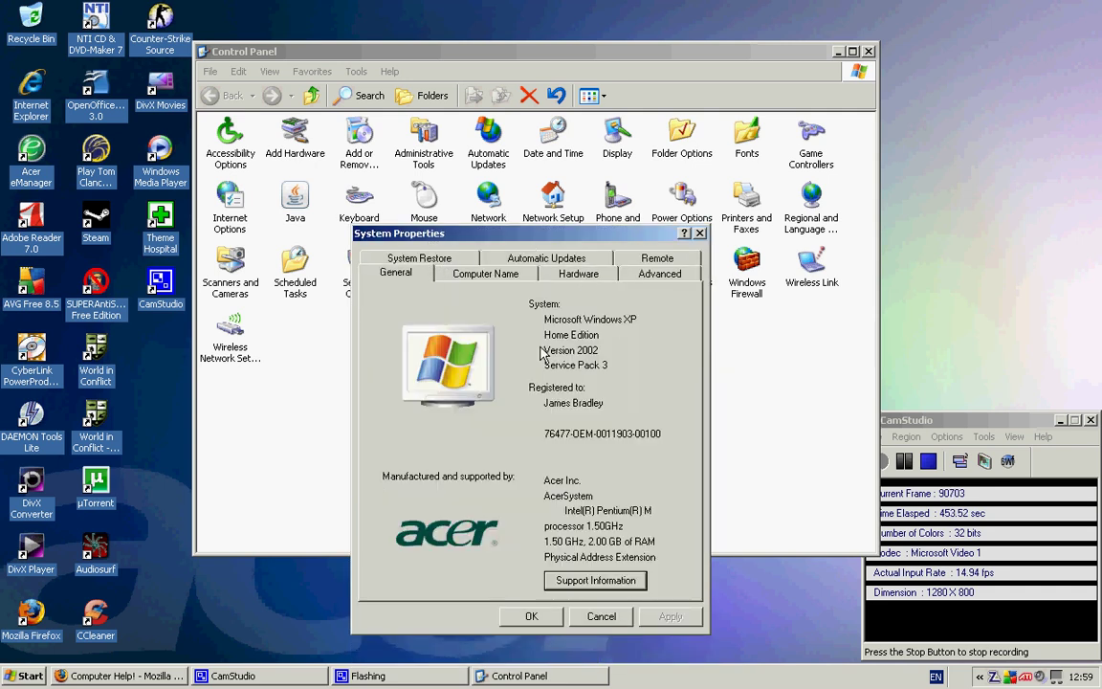
pyautogui.click(532, 618)
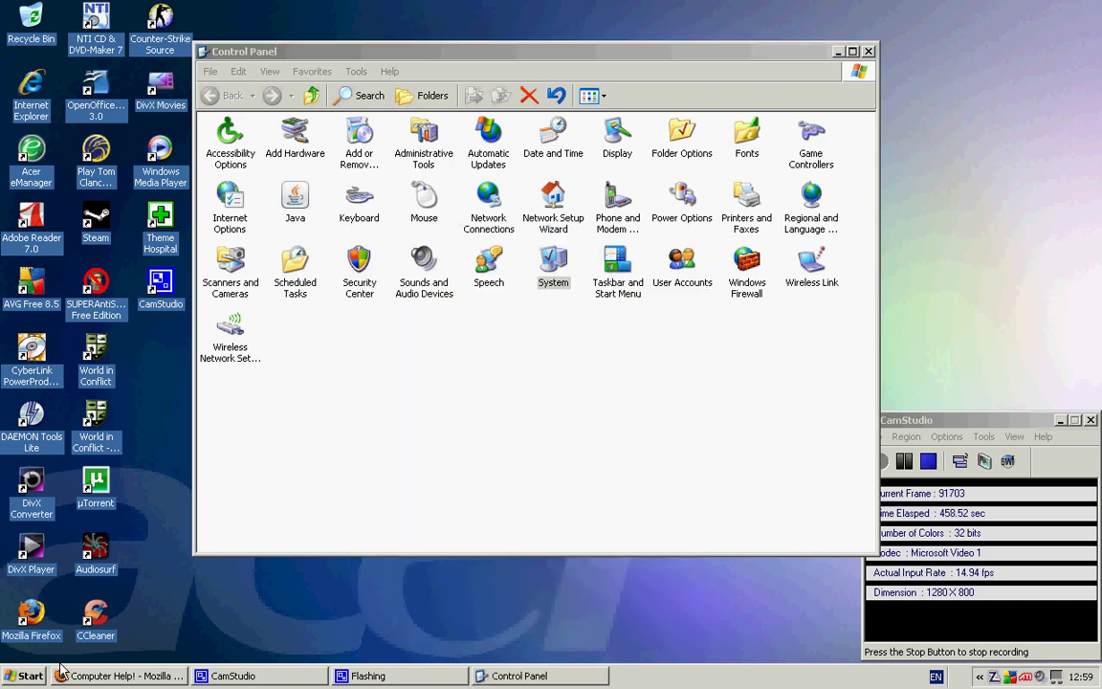
pyautogui.click(29, 676)
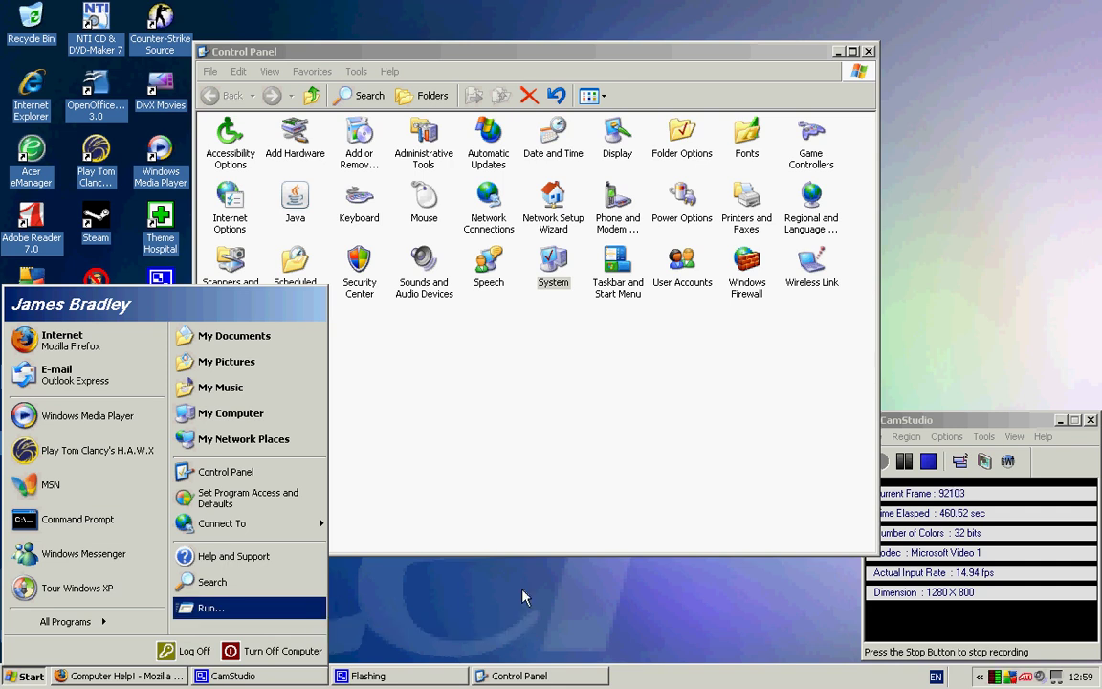
# - Launch dxdiag from the Run dialog
pyautogui.press('Return')
pyautogui.write('dxdiag')
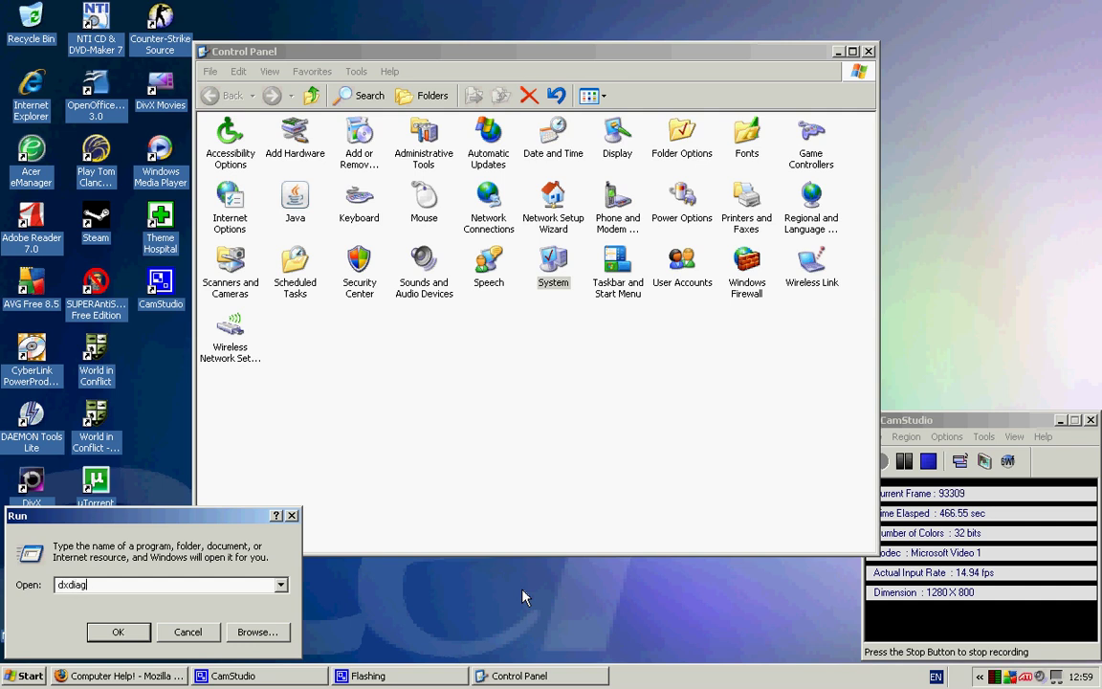
pyautogui.press('Return')
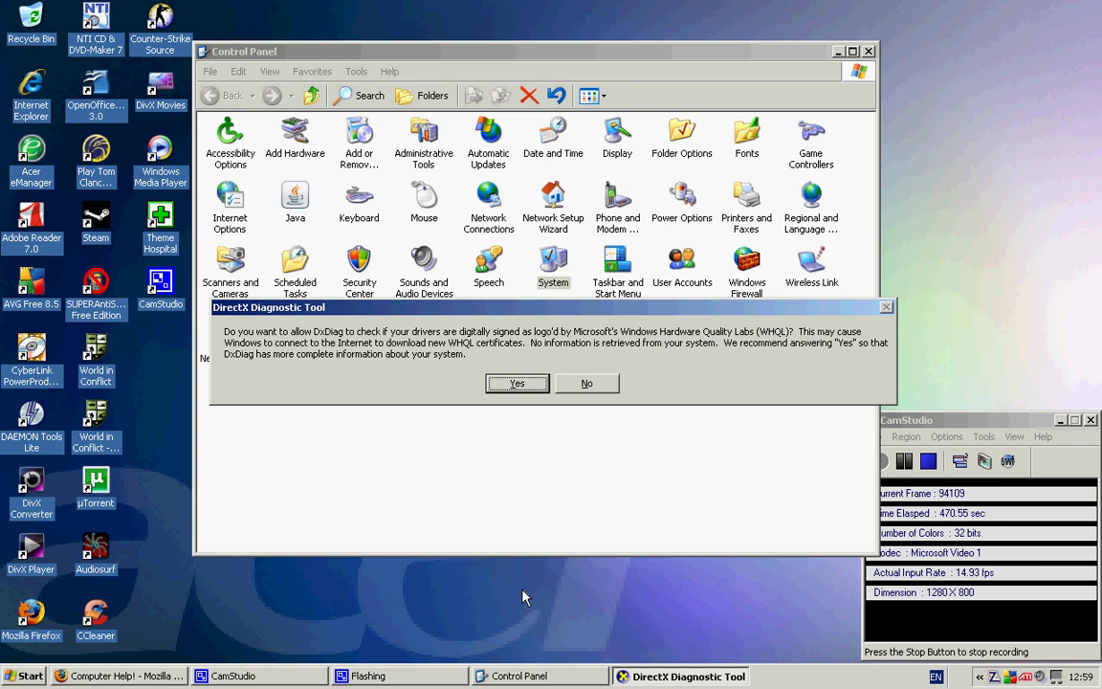
# - Allow the WHQL signature check and view the Display tab for the ATI MOBILITY RADEON X700
pyautogui.click(517, 383)
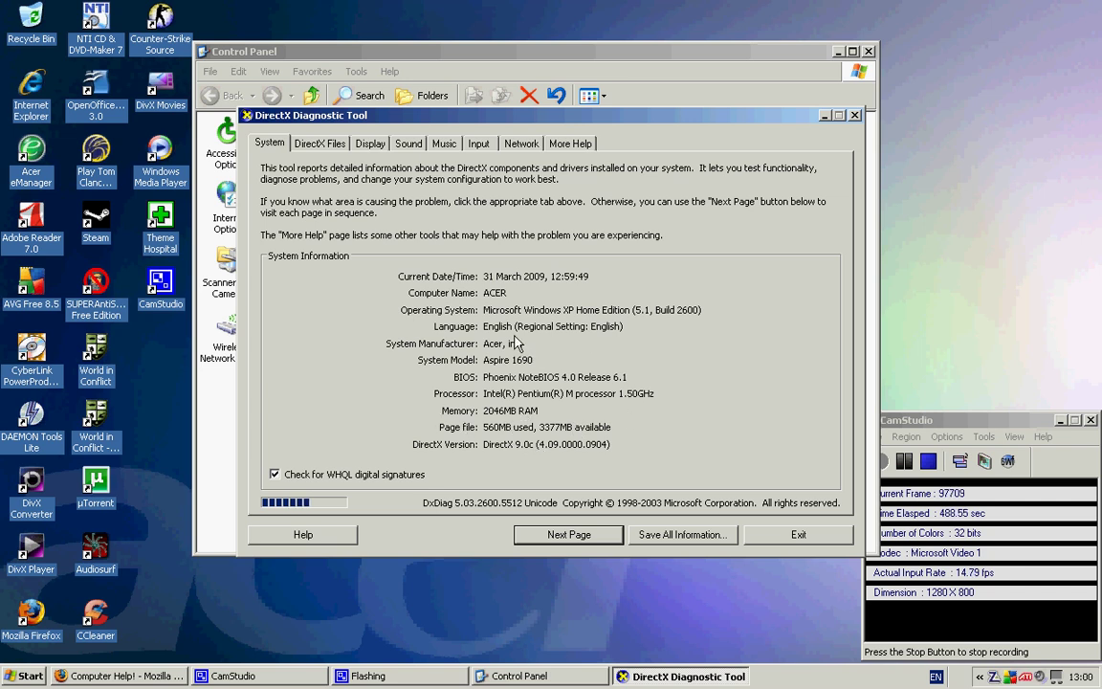
pyautogui.click(371, 143)
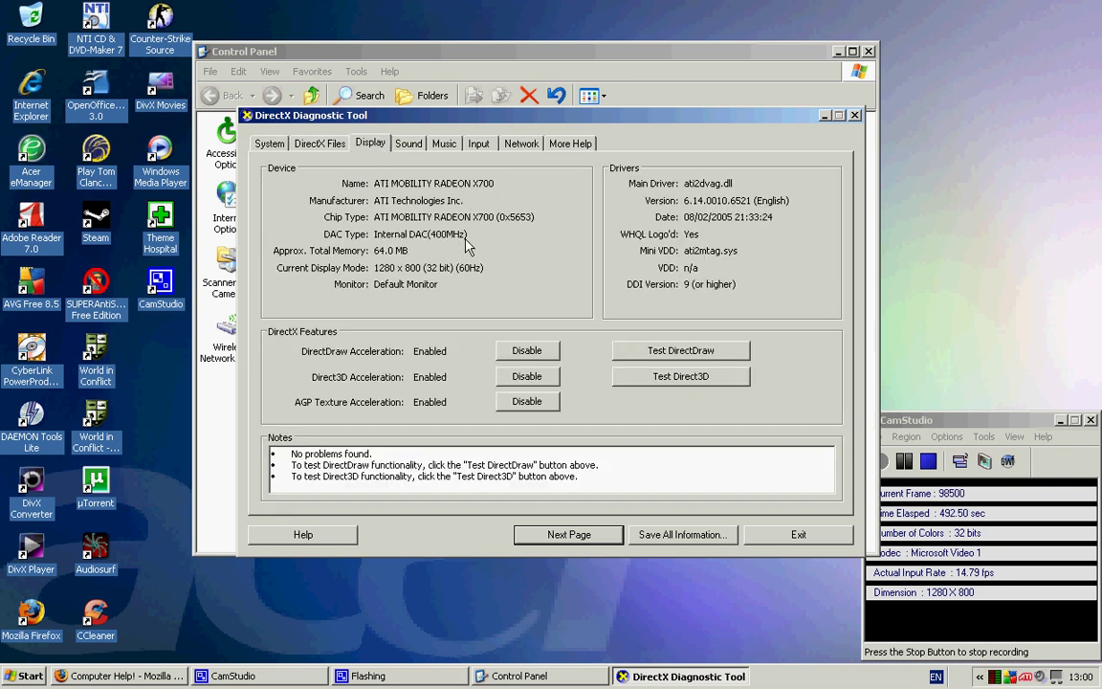